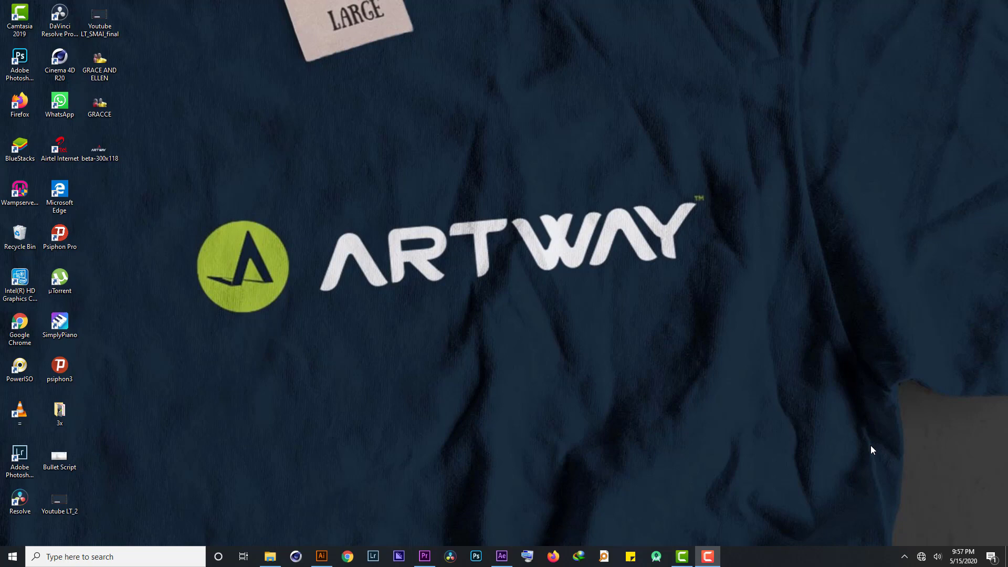
Restore the After Effects window showing the Youtube LT lower-third composition.
{"action": "left_click", "coordinate": [501, 556]}
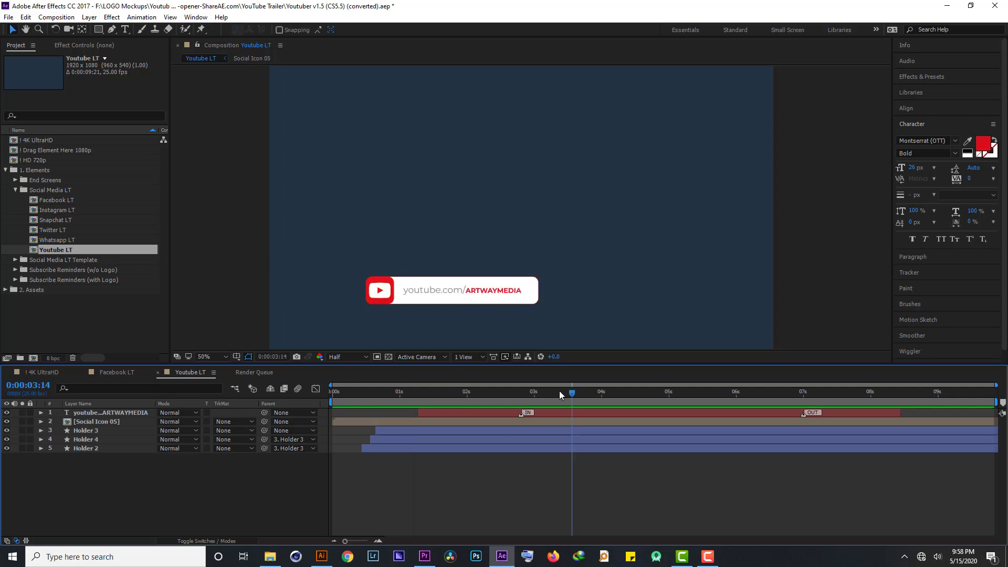
{"action": "left_click_drag", "start_coordinate": [574, 395], "coordinate": [358, 411]}
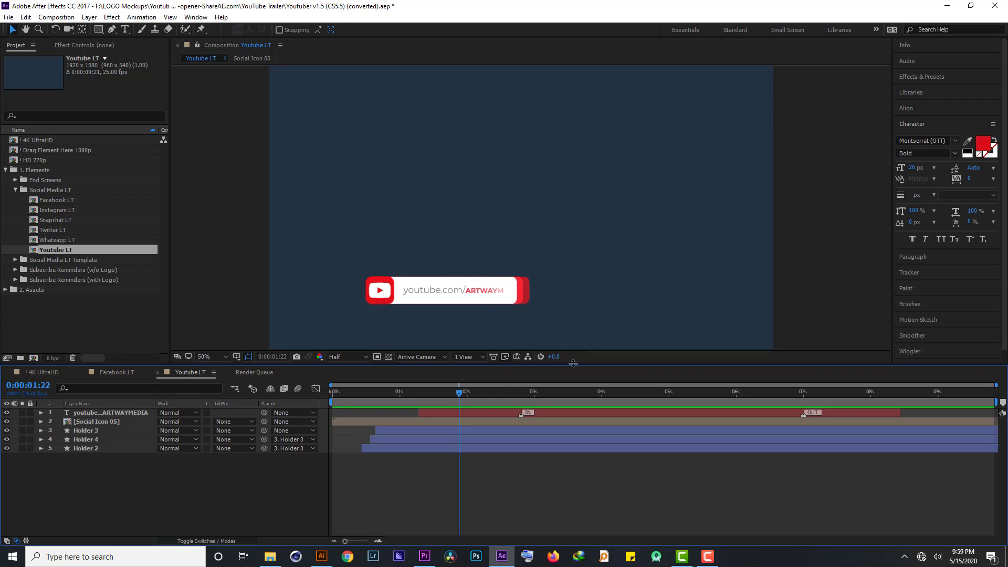
Turn on the transparency grid so Youtube LT shows over a checkerboard instead of dark blue.
{"action": "left_click", "coordinate": [388, 357]}
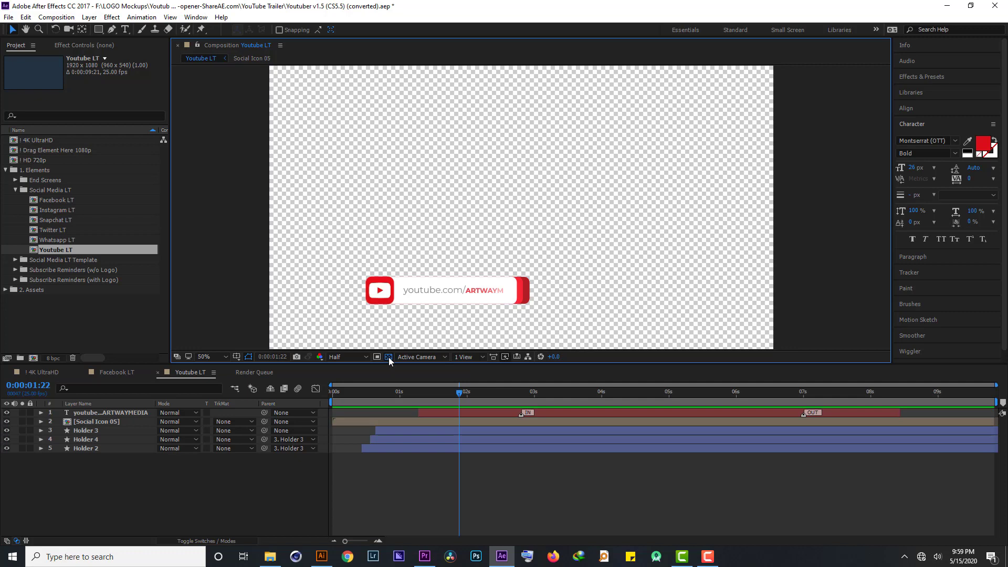
{"action": "left_click", "coordinate": [388, 357]}
{"action": "left_click", "coordinate": [388, 357]}
{"action": "left_click", "coordinate": [388, 357]}
{"action": "left_click", "coordinate": [388, 357]}
{"action": "left_click", "coordinate": [388, 357]}
{"action": "left_click", "coordinate": [389, 357]}
{"action": "left_click", "coordinate": [388, 357]}
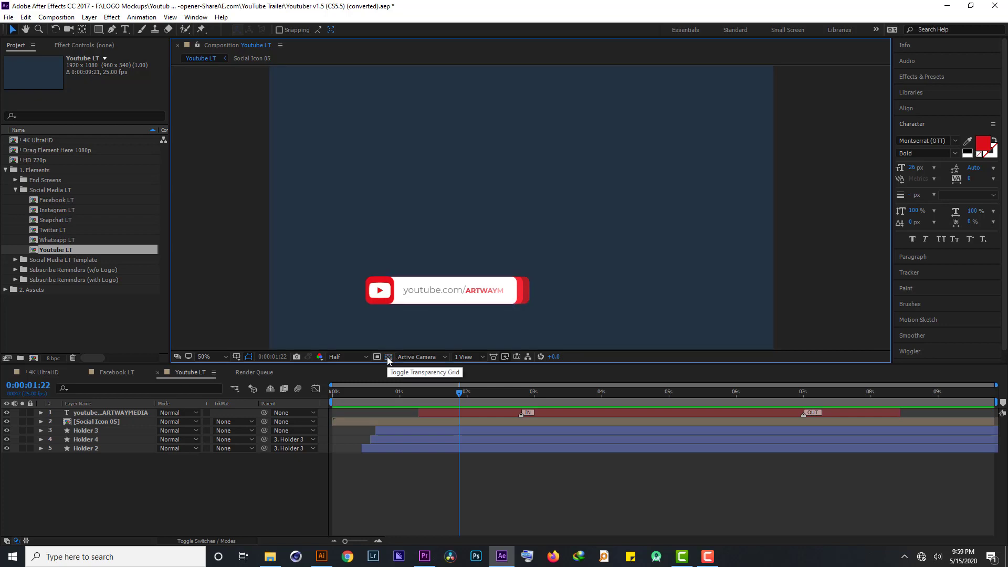
{"action": "left_click", "coordinate": [388, 357]}
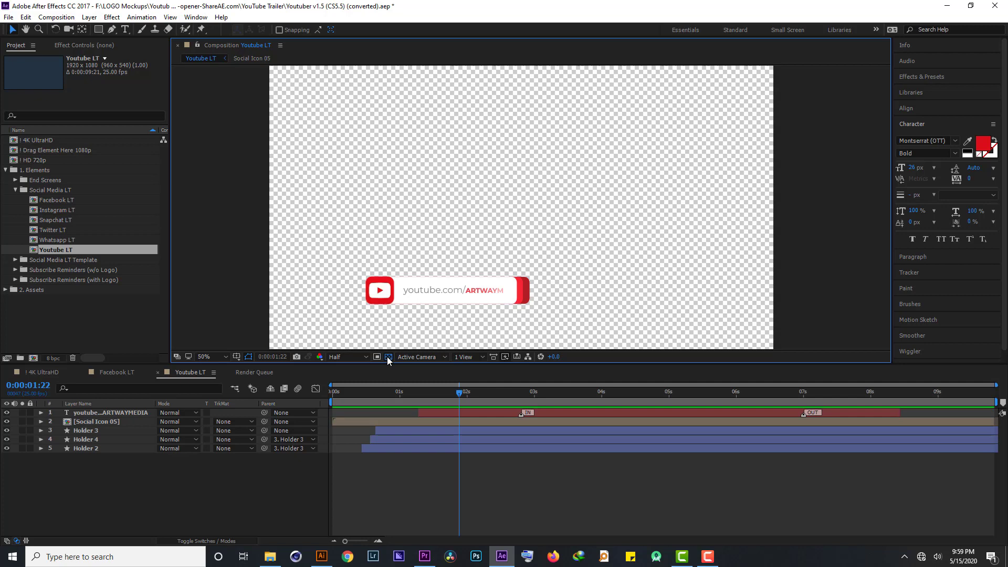
{"action": "left_click", "coordinate": [388, 356]}
{"action": "left_click", "coordinate": [388, 357]}
{"action": "left_click", "coordinate": [57, 18]}
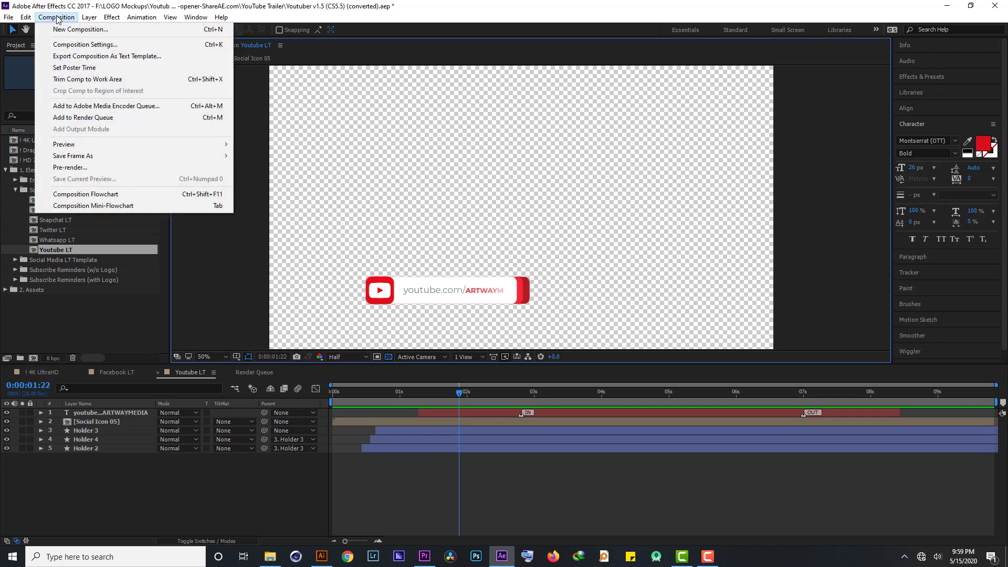
Add Youtube LT to the Render Queue and open its Lossless output module settings.
{"action": "left_click", "coordinate": [200, 118]}
{"action": "scroll", "coordinate": [306, 477], "scroll_direction": "down", "scroll_amount": 1}
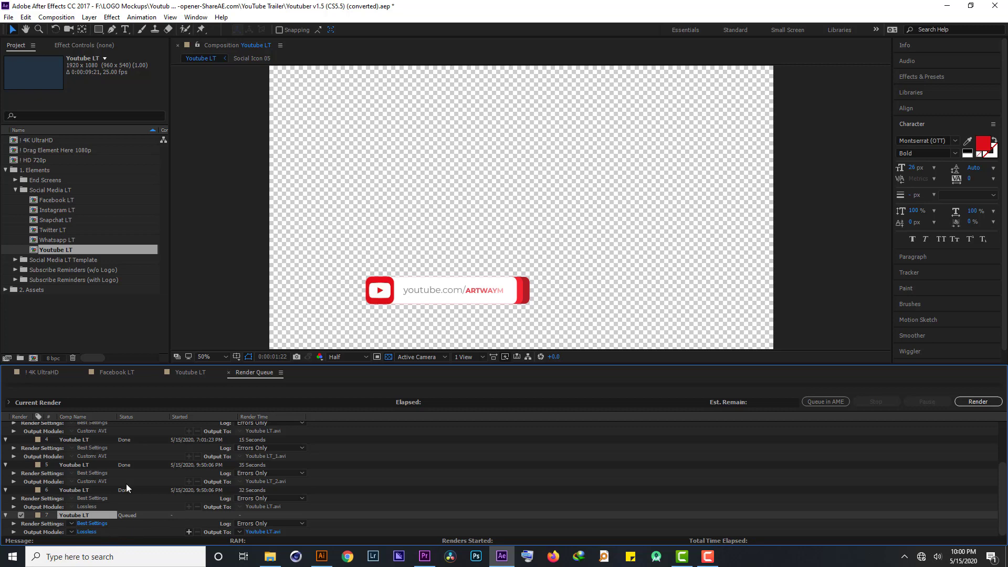
{"action": "left_click", "coordinate": [87, 531]}
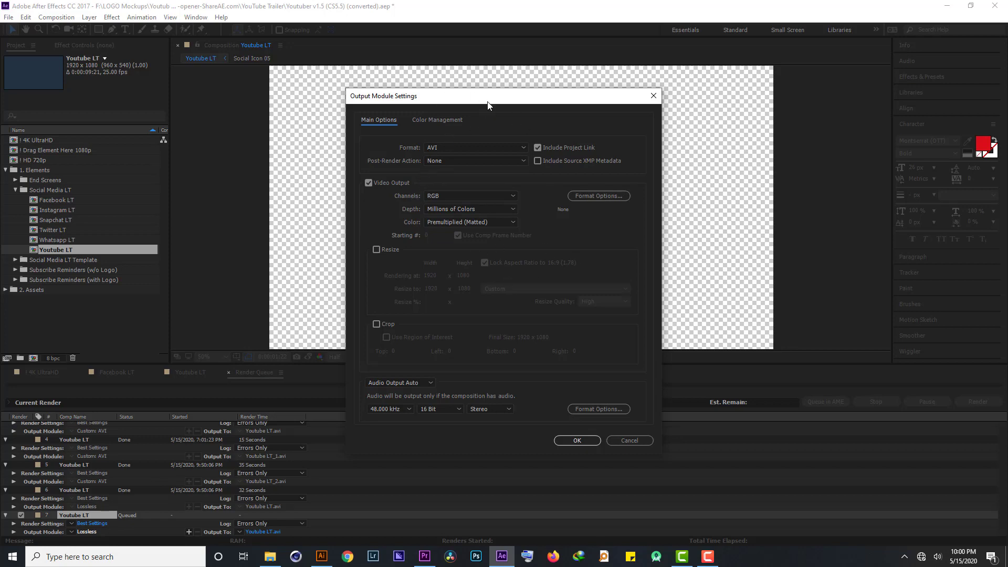
Set the AVI output module's Channels to RGB + Alpha and confirm the settings.
{"action": "left_click_drag", "start_coordinate": [492, 105], "coordinate": [391, 67]}
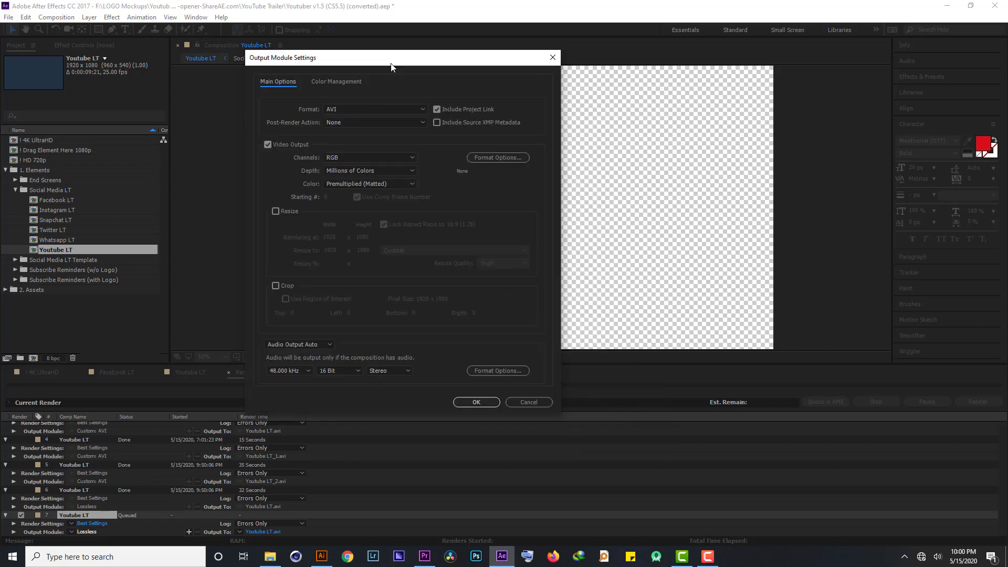
{"action": "left_click", "coordinate": [363, 158]}
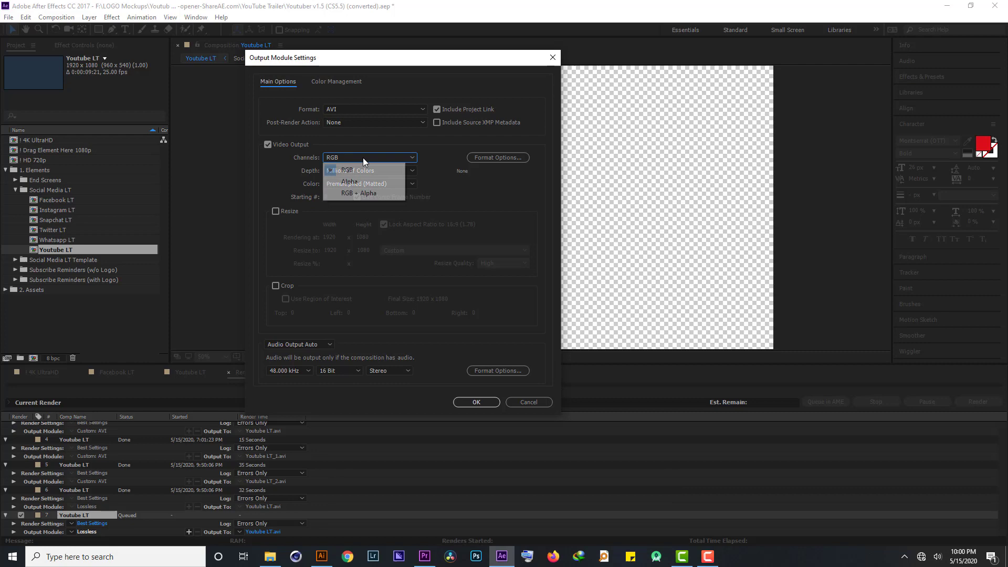
{"action": "left_click", "coordinate": [348, 160]}
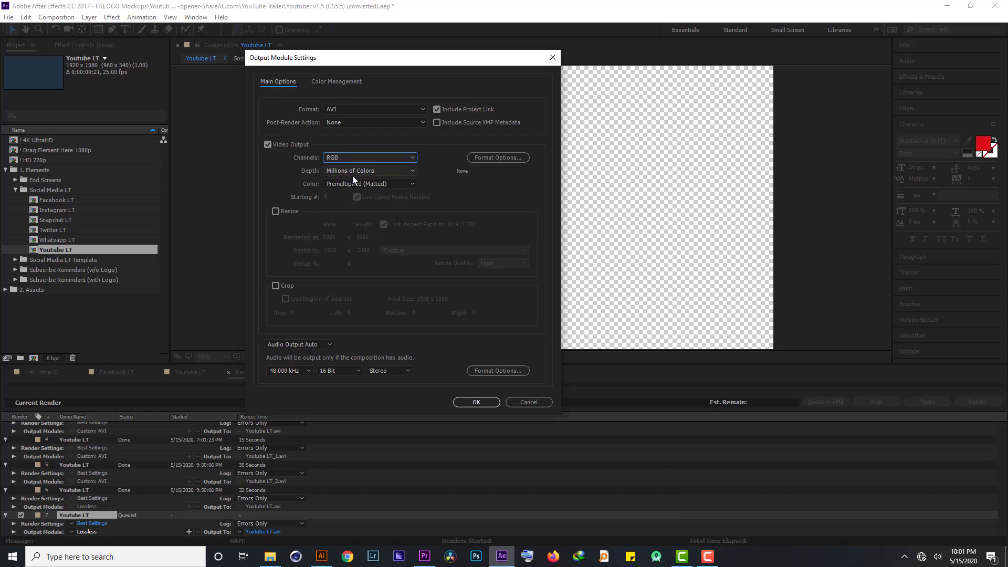
{"action": "left_click", "coordinate": [361, 155]}
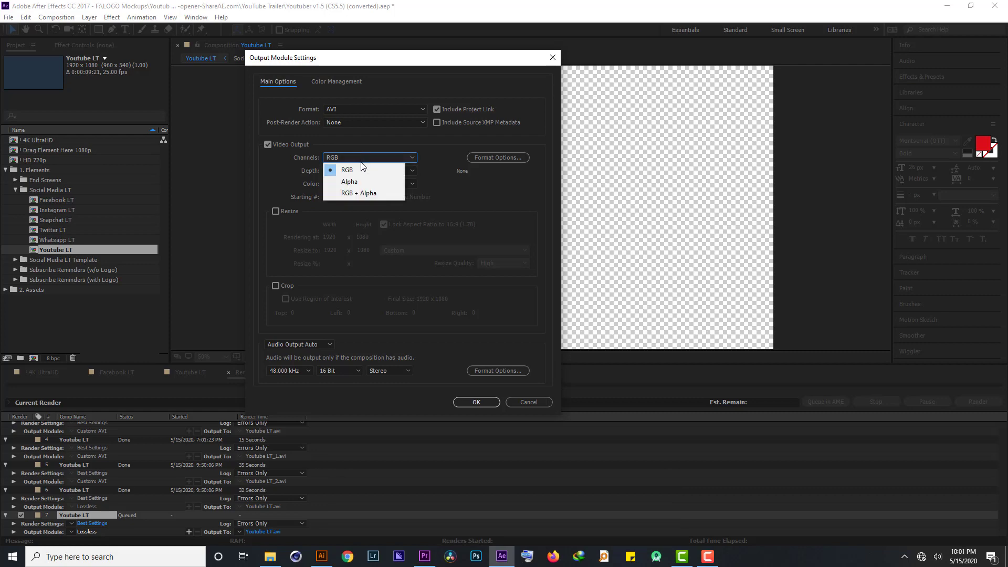
{"action": "left_click", "coordinate": [363, 194]}
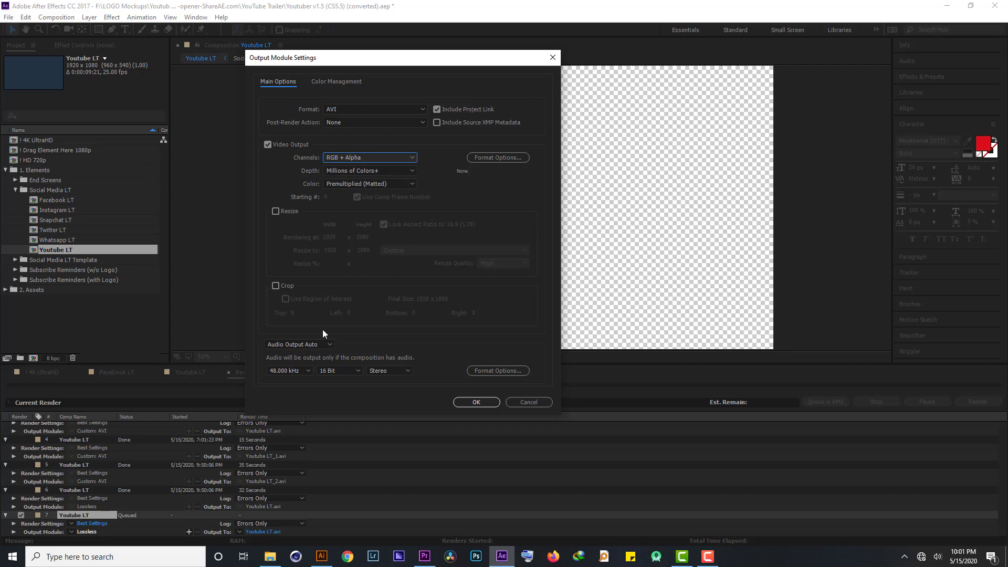
{"action": "left_click", "coordinate": [475, 402]}
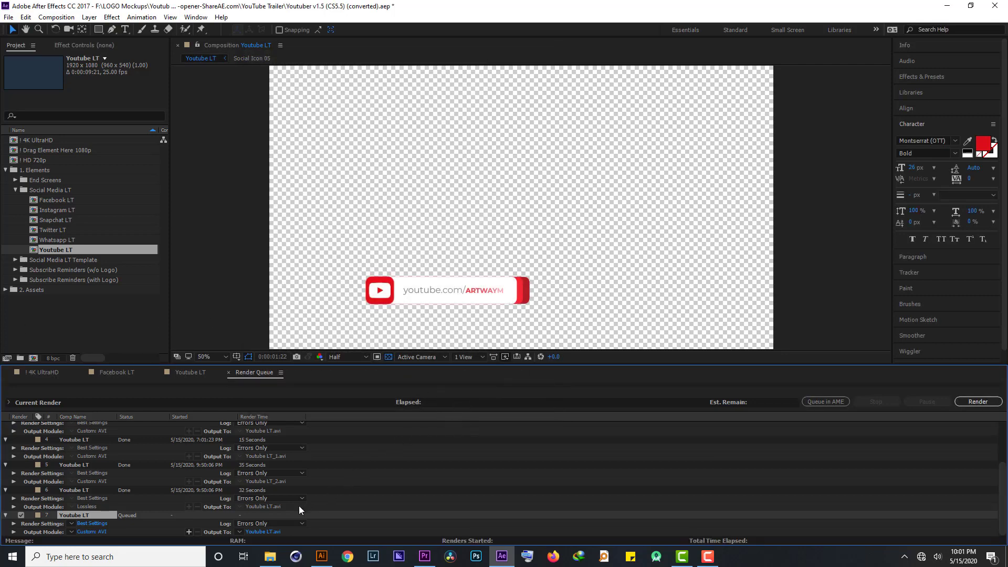
Save the output as Youtube LT.avi in Documents and render the queued item.
{"action": "left_click", "coordinate": [262, 532]}
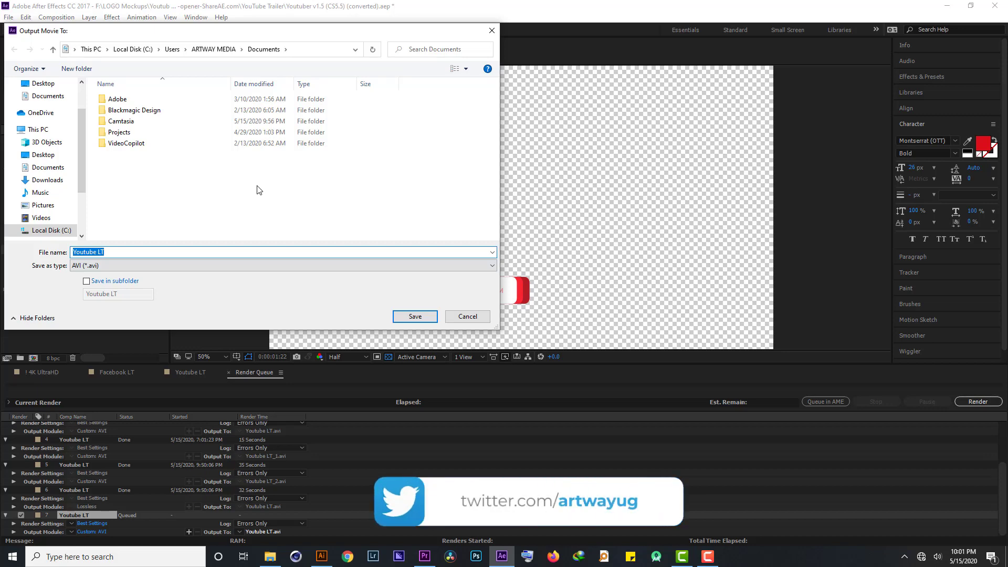
{"action": "left_click", "coordinate": [403, 317]}
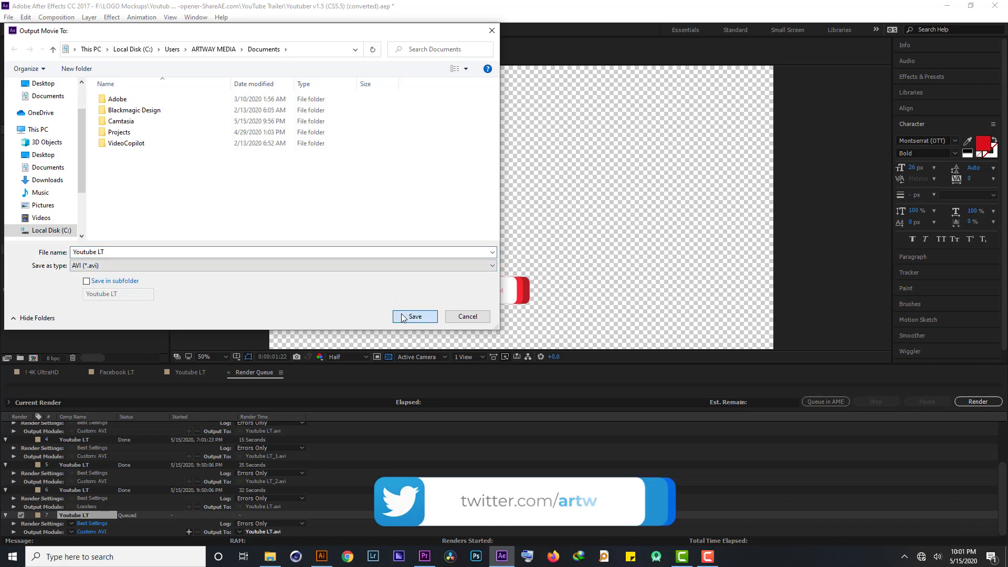
{"action": "left_click", "coordinate": [404, 317]}
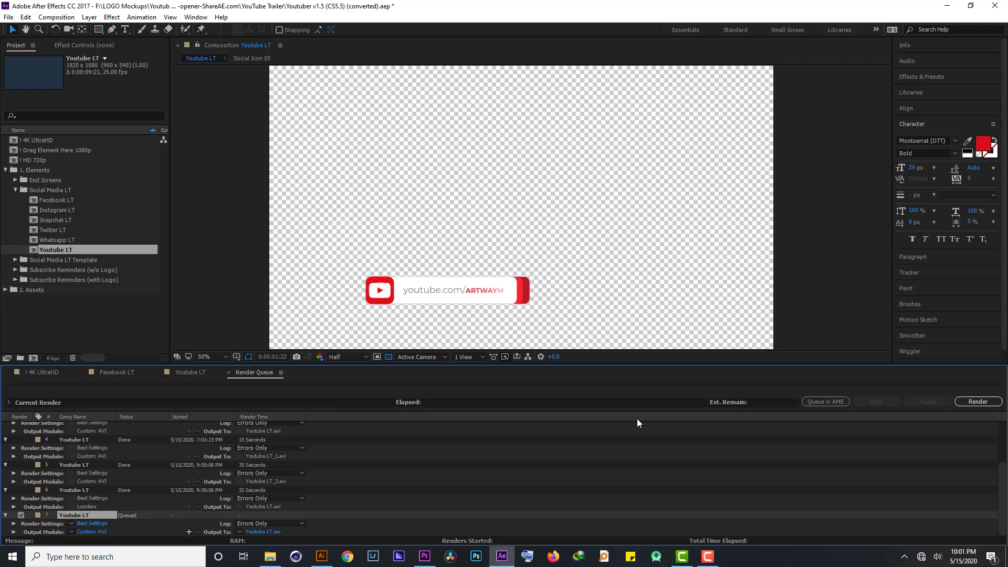
{"action": "left_click", "coordinate": [974, 403]}
{"action": "left_click", "coordinate": [974, 402]}
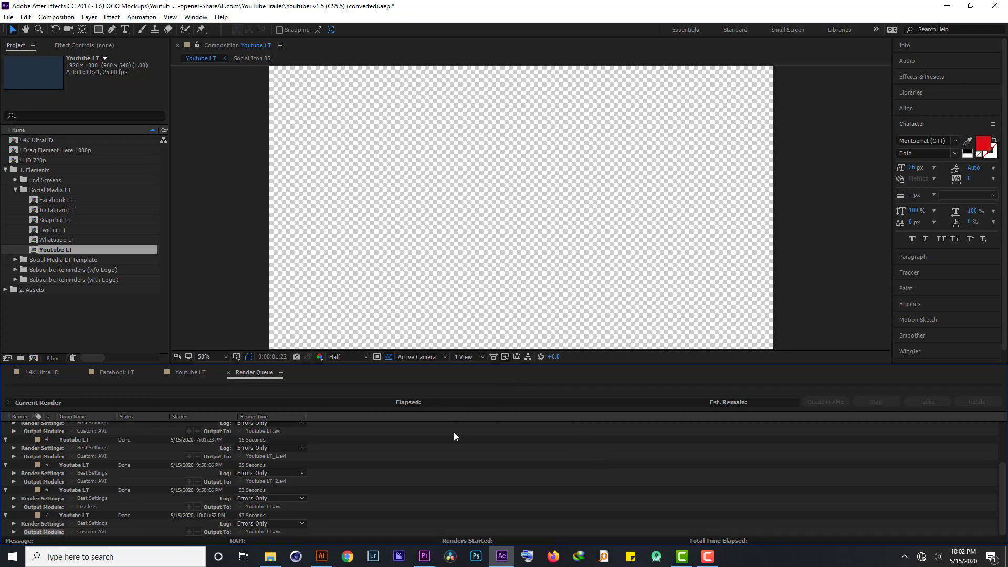
Show the Properties of Youtube LT.avi in Documents, revealing its 1.89 GB size.
{"action": "left_click", "coordinate": [270, 558]}
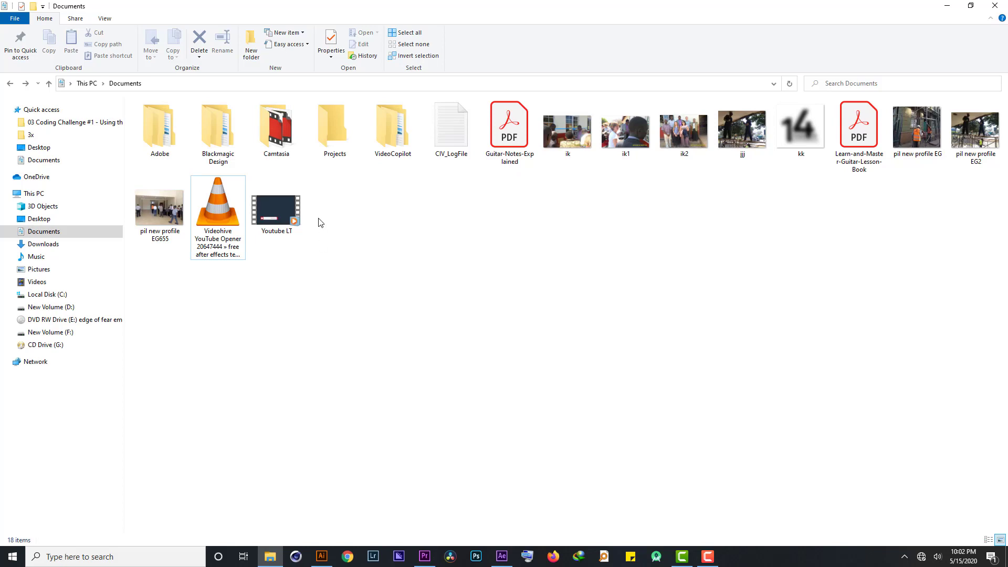
{"action": "left_click", "coordinate": [280, 216]}
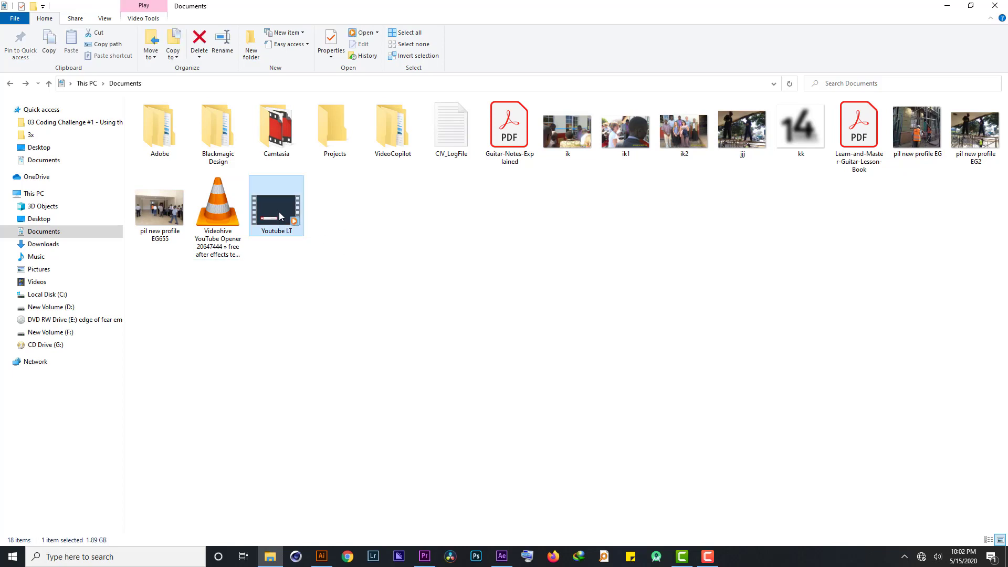
{"action": "double_click", "coordinate": [280, 216]}
{"action": "right_click", "coordinate": [279, 212]}
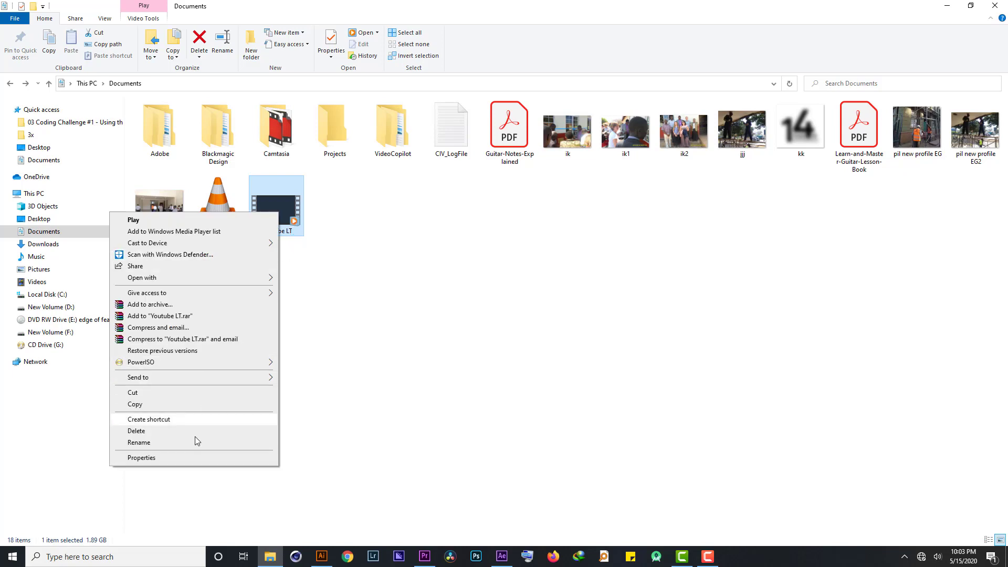
{"action": "left_click", "coordinate": [186, 456]}
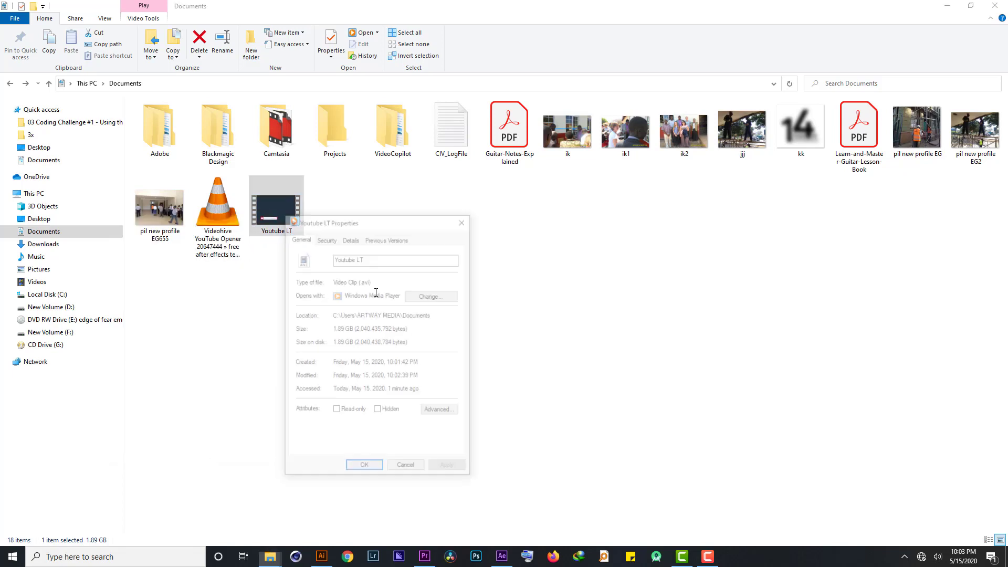
{"action": "left_click_drag", "start_coordinate": [388, 220], "coordinate": [780, 53]}
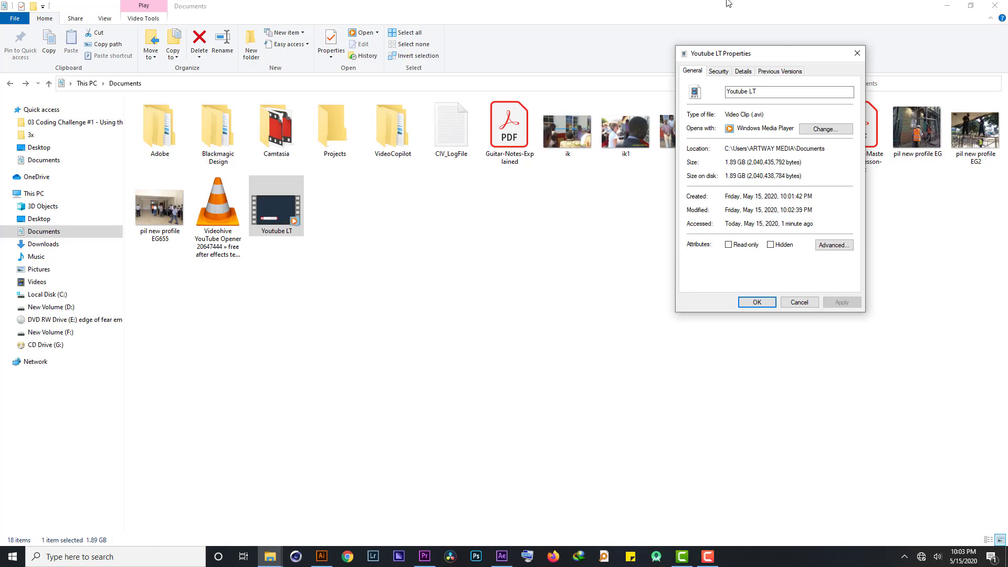
Return to the Youtube LT timeline in After Effects and toggle the transparency grid off.
{"action": "left_click", "coordinate": [501, 556]}
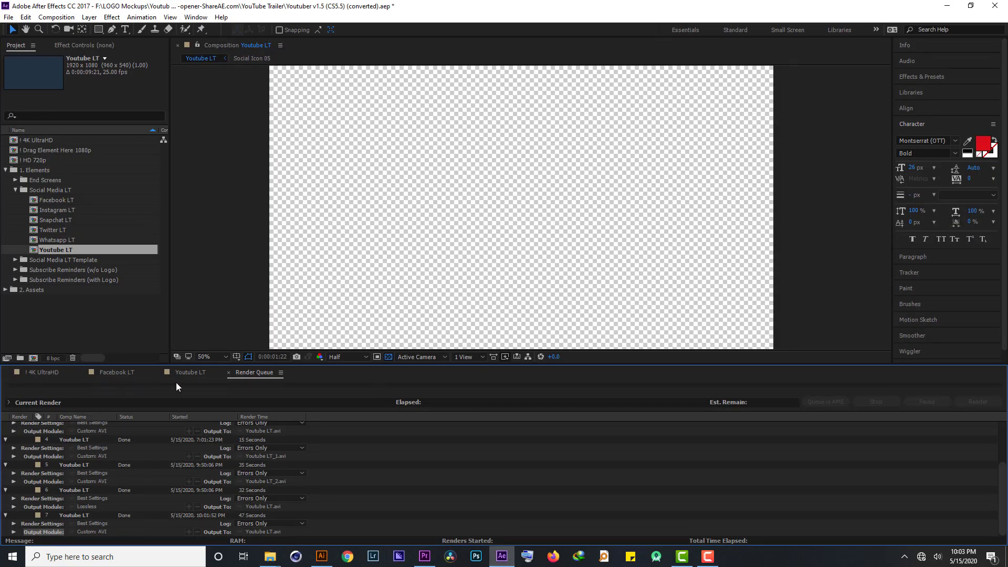
{"action": "left_click", "coordinate": [182, 373]}
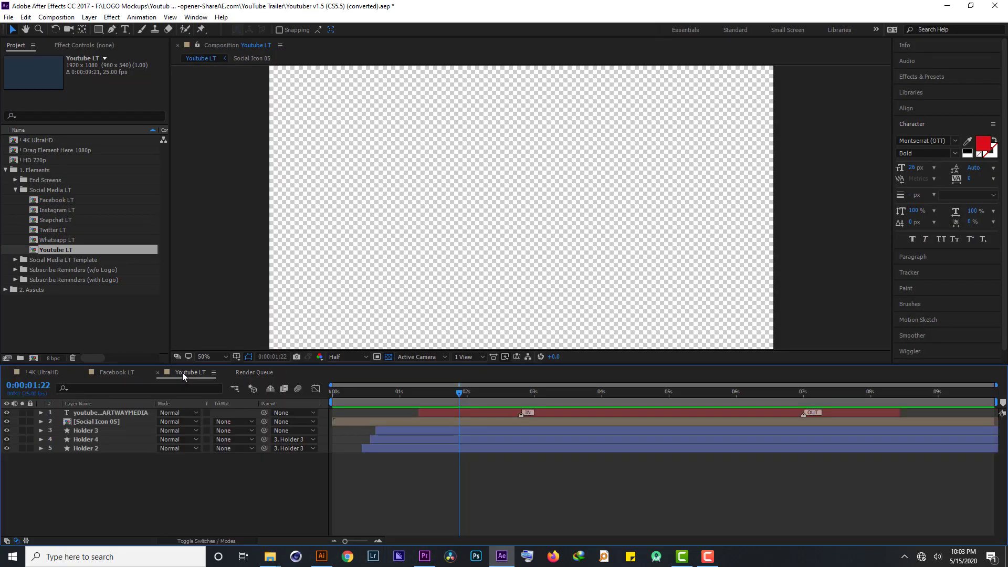
{"action": "left_click", "coordinate": [390, 357]}
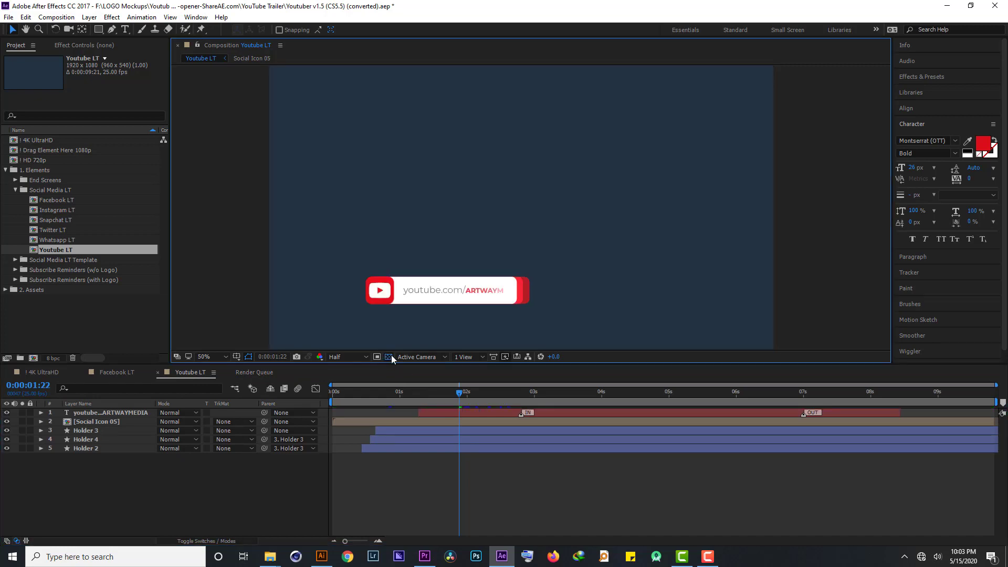
{"action": "left_click", "coordinate": [391, 355]}
{"action": "left_click", "coordinate": [392, 355]}
Replay the lower third from its first frame over the solid background.
{"action": "left_click_drag", "start_coordinate": [458, 393], "coordinate": [334, 402]}
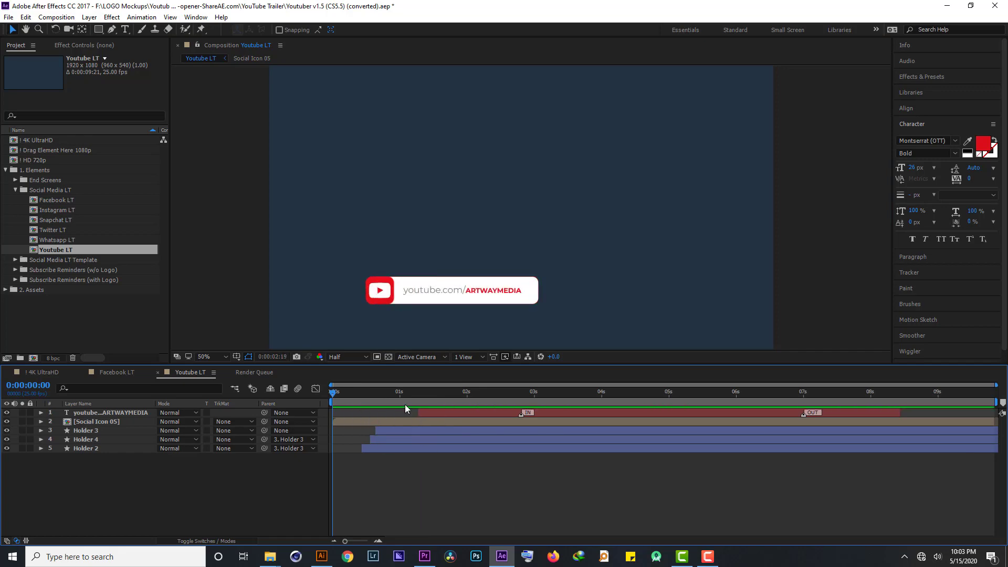
{"action": "key", "text": "space"}
{"action": "left_click", "coordinate": [389, 357]}
{"action": "left_click", "coordinate": [389, 357]}
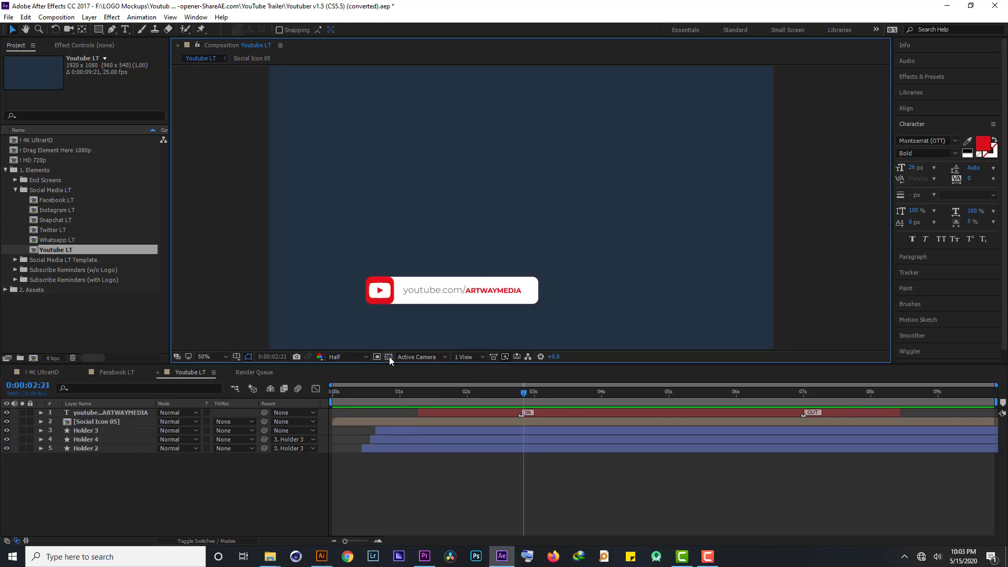
{"action": "left_click", "coordinate": [389, 357]}
{"action": "left_click", "coordinate": [389, 357]}
Add Youtube LT to the Render Queue again as item 8 and open its output module.
{"action": "left_click", "coordinate": [56, 17]}
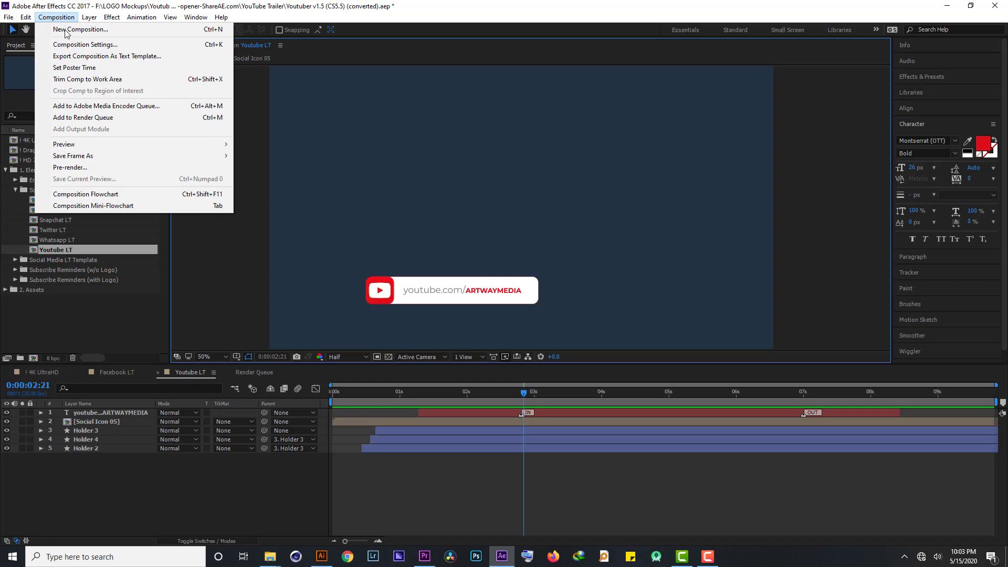
{"action": "left_click", "coordinate": [77, 118]}
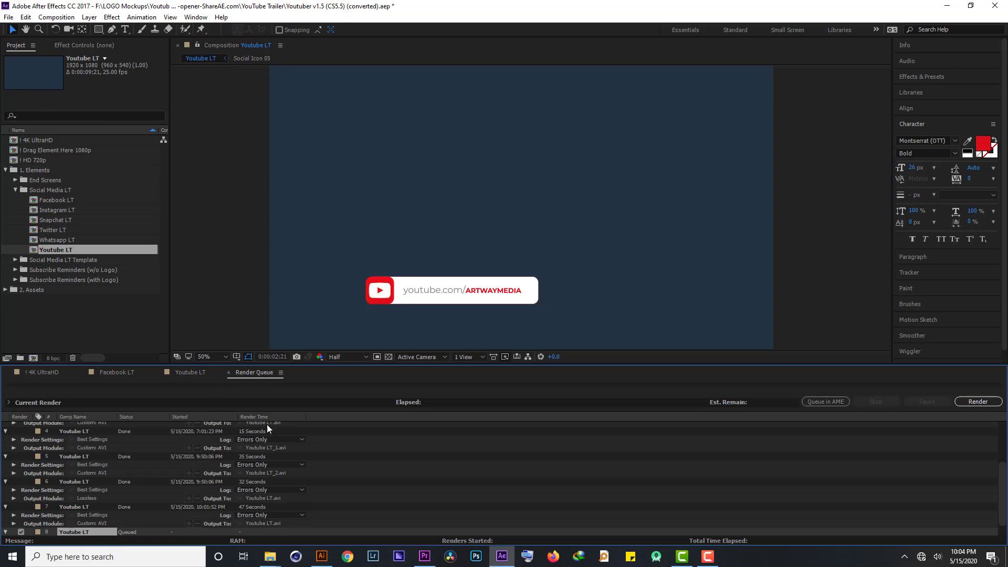
{"action": "scroll", "coordinate": [281, 432], "scroll_direction": "down", "scroll_amount": 1}
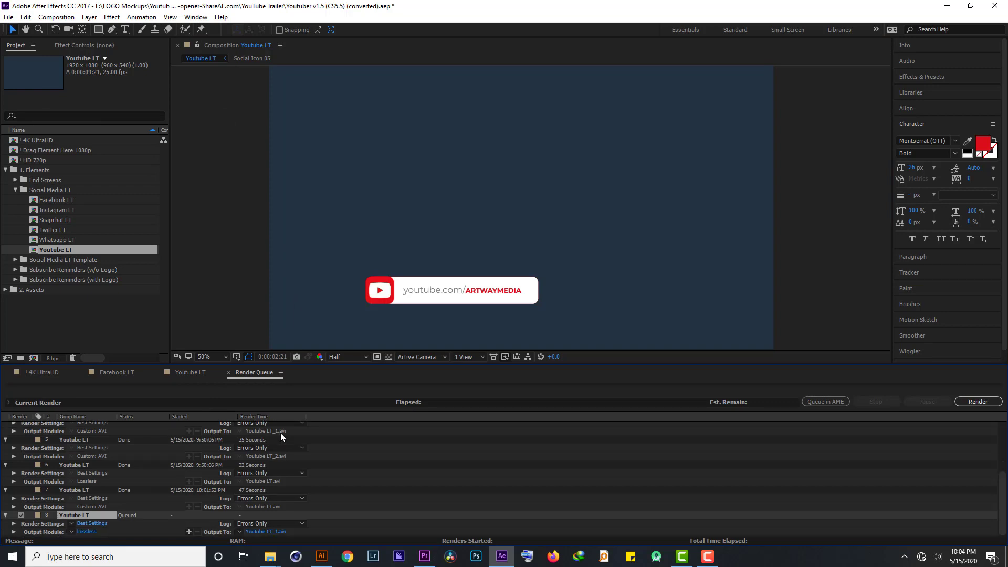
{"action": "left_click", "coordinate": [93, 533]}
Set the eighth item's output Channels to RGB + Alpha.
{"action": "left_click", "coordinate": [92, 531]}
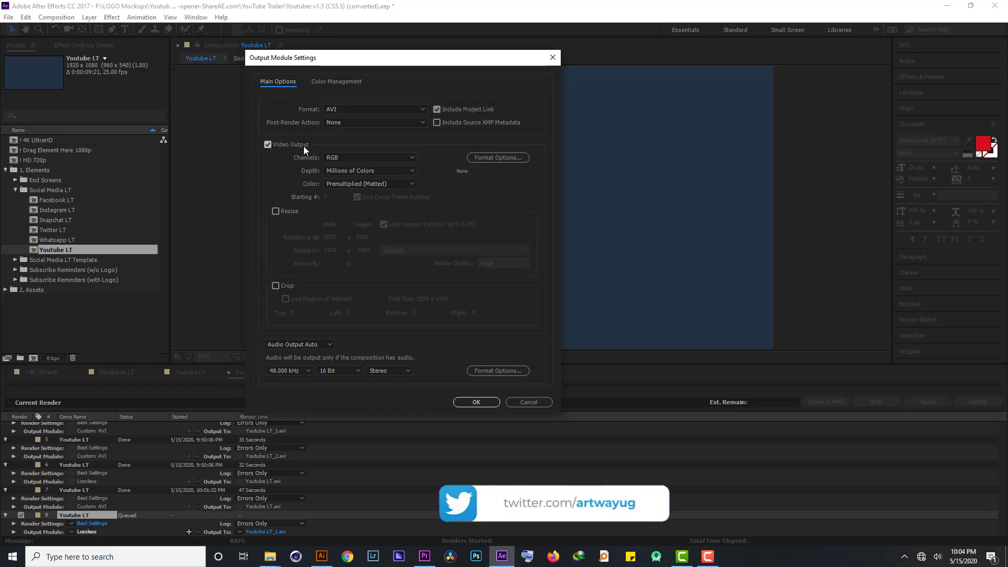
{"action": "left_click", "coordinate": [343, 155]}
{"action": "left_click", "coordinate": [355, 191]}
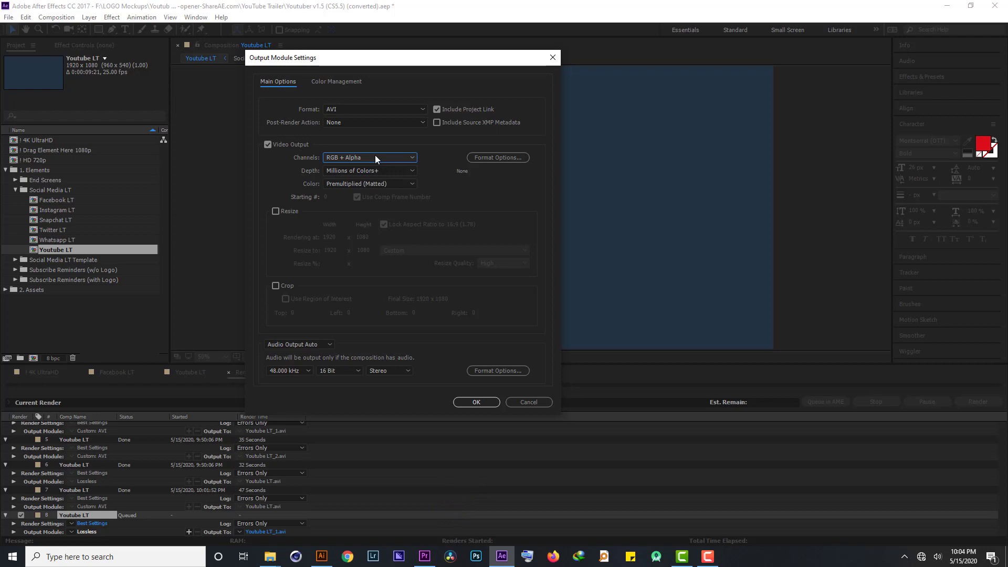
Set the AVI video codec to TechSmith Screen Capture Codec and confirm.
{"action": "left_click", "coordinate": [512, 157]}
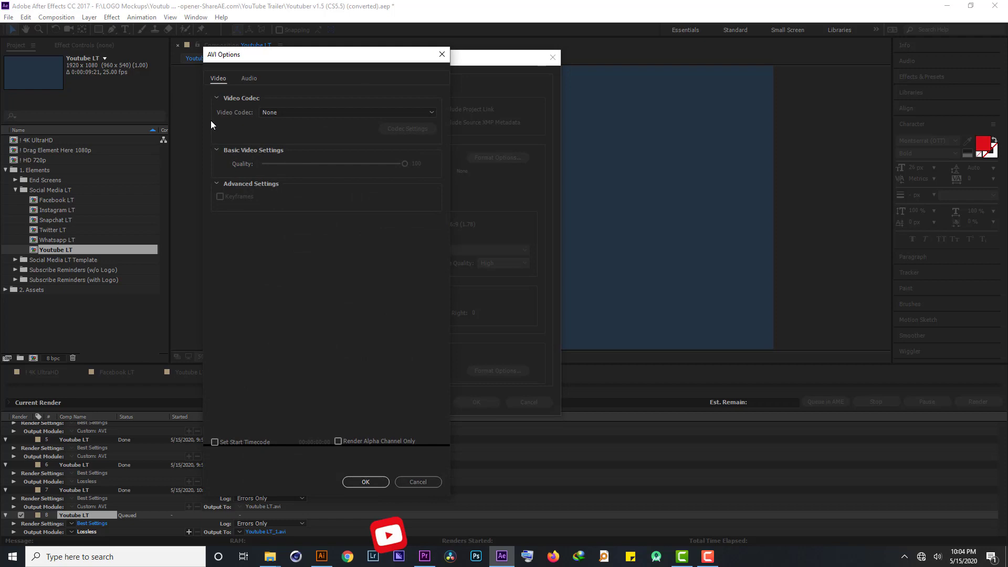
{"action": "left_click", "coordinate": [289, 115]}
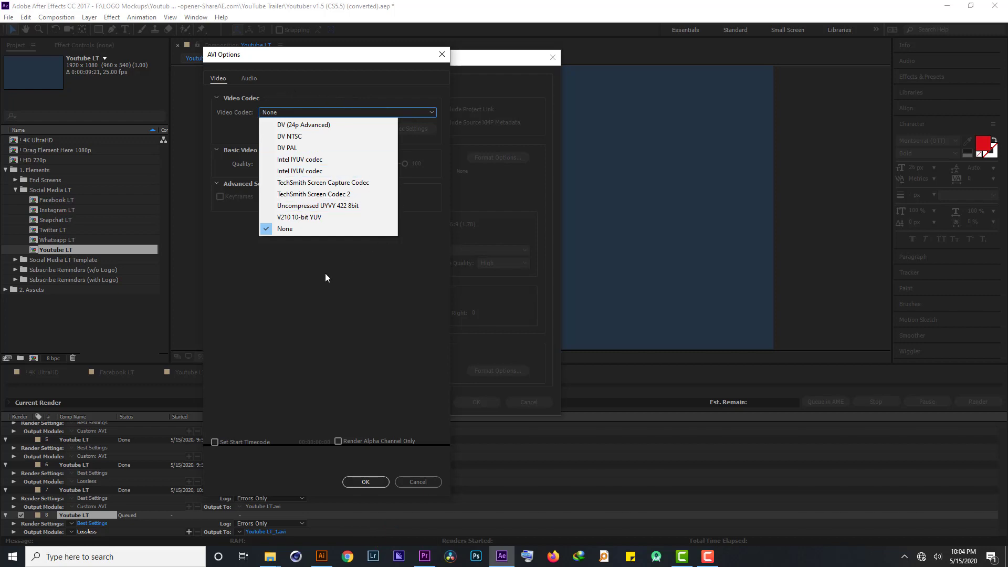
{"action": "left_click", "coordinate": [373, 182]}
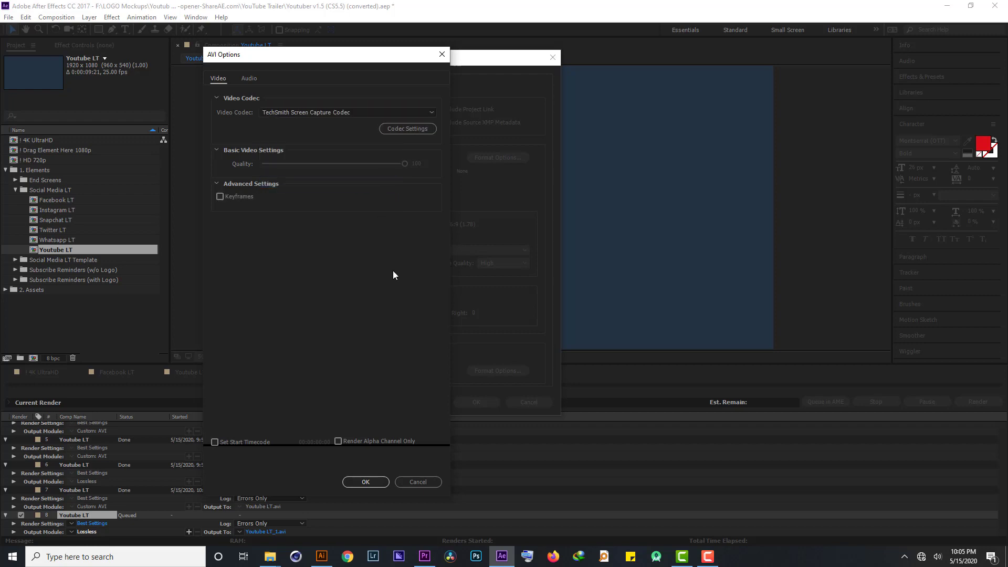
{"action": "left_click", "coordinate": [366, 482]}
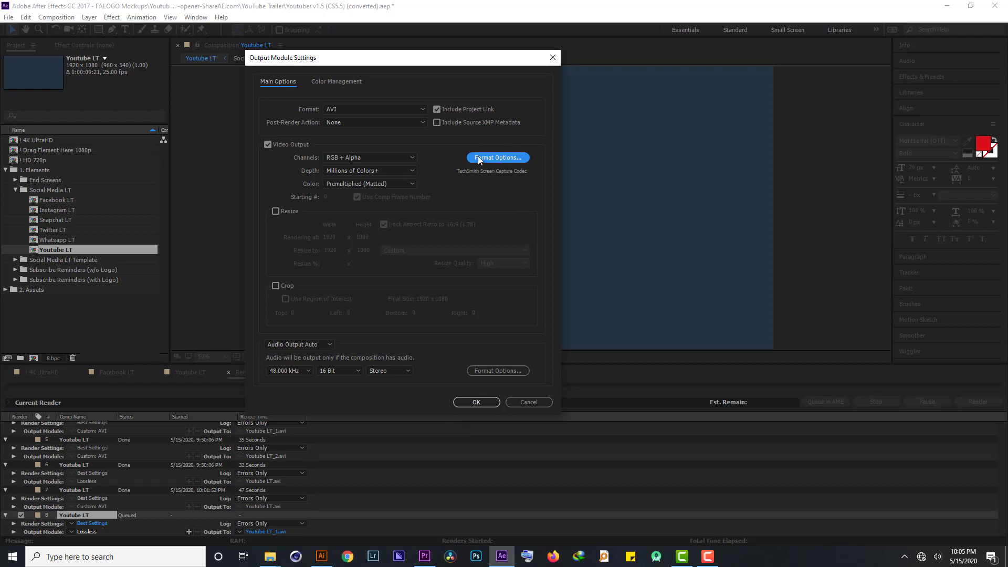
Confirm the output module, set the output to Youtube LT_1 in Documents, and render it.
{"action": "left_click", "coordinate": [469, 404]}
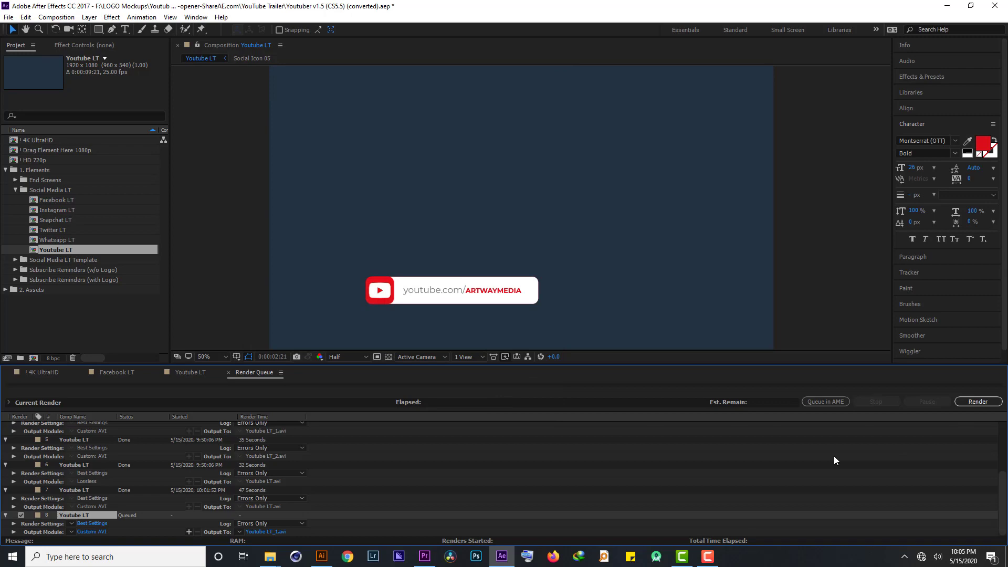
{"action": "left_click", "coordinate": [272, 532]}
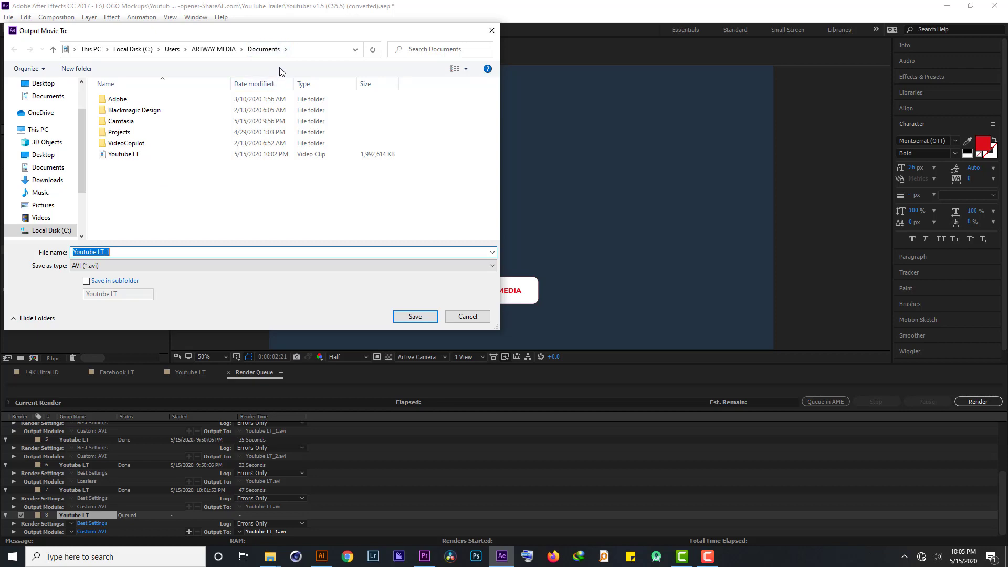
{"action": "left_click", "coordinate": [408, 317]}
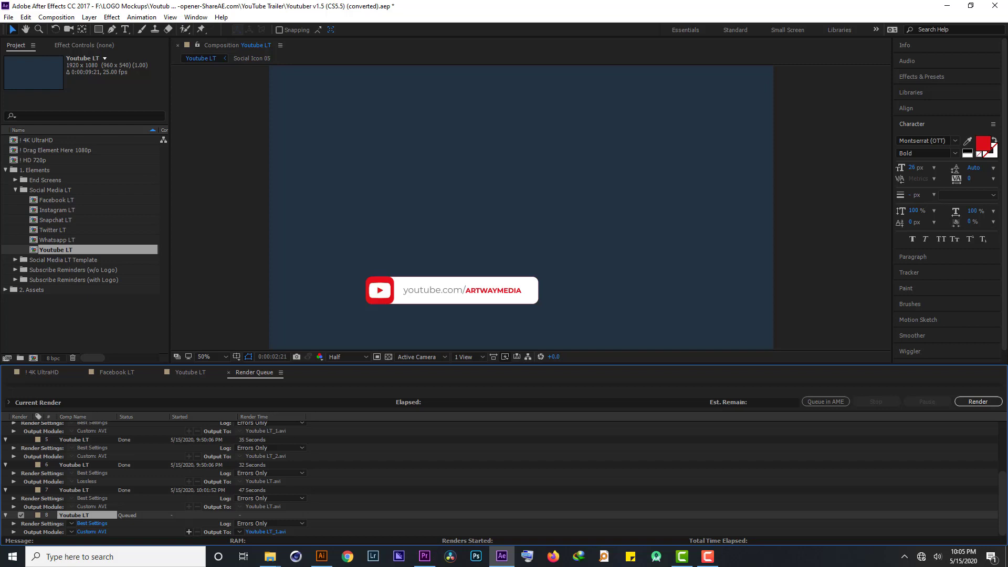
{"action": "left_click", "coordinate": [977, 402]}
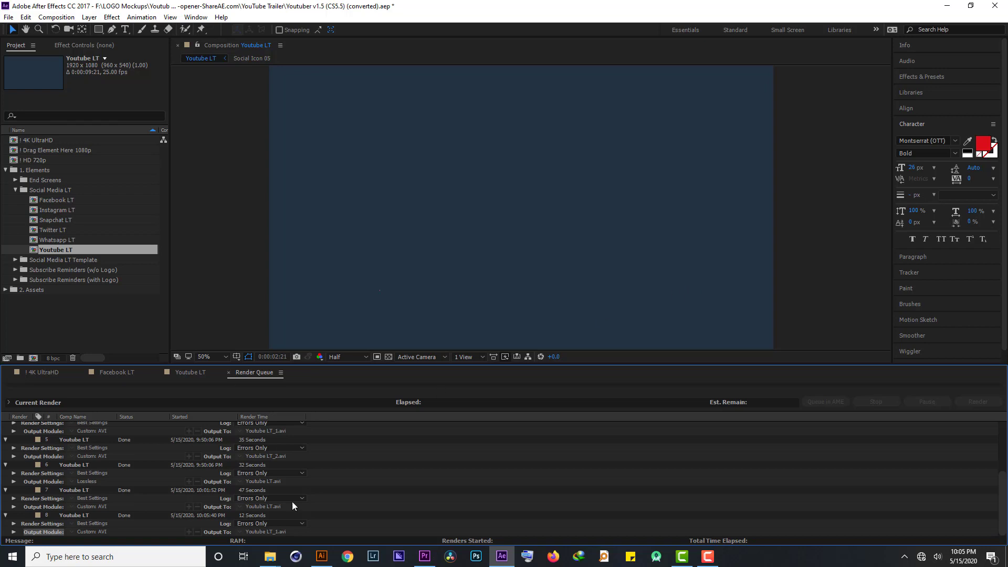
Open the Properties window of the Youtube LT export in Documents.
{"action": "left_click", "coordinate": [275, 561]}
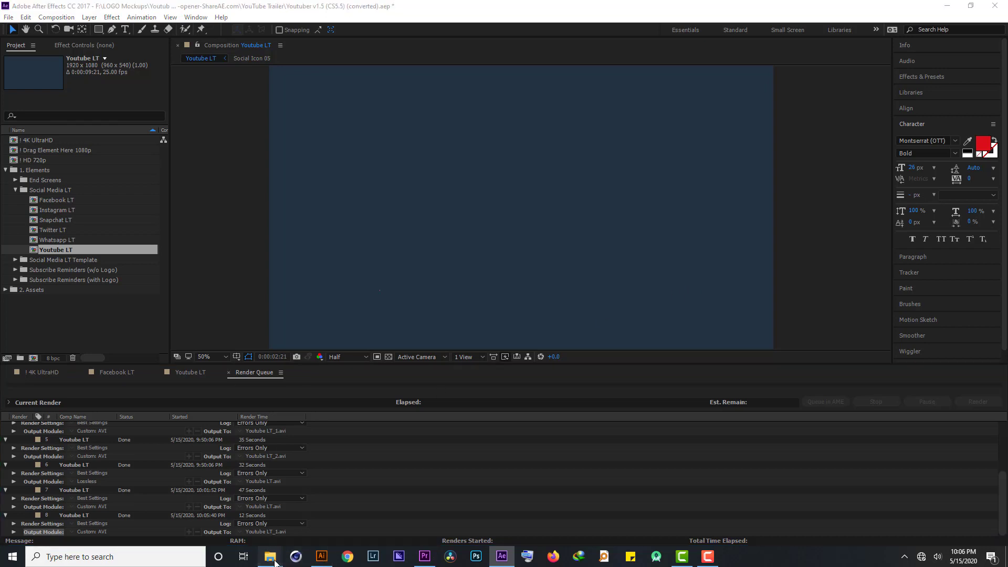
{"action": "left_click", "coordinate": [326, 503]}
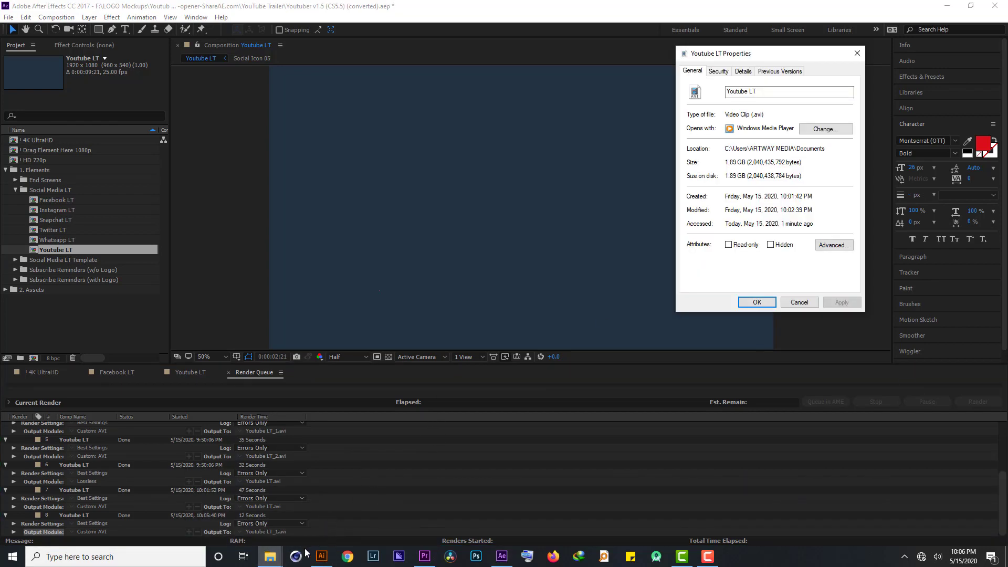
{"action": "mouse_move", "coordinate": [270, 557]}
{"action": "left_click", "coordinate": [241, 506]}
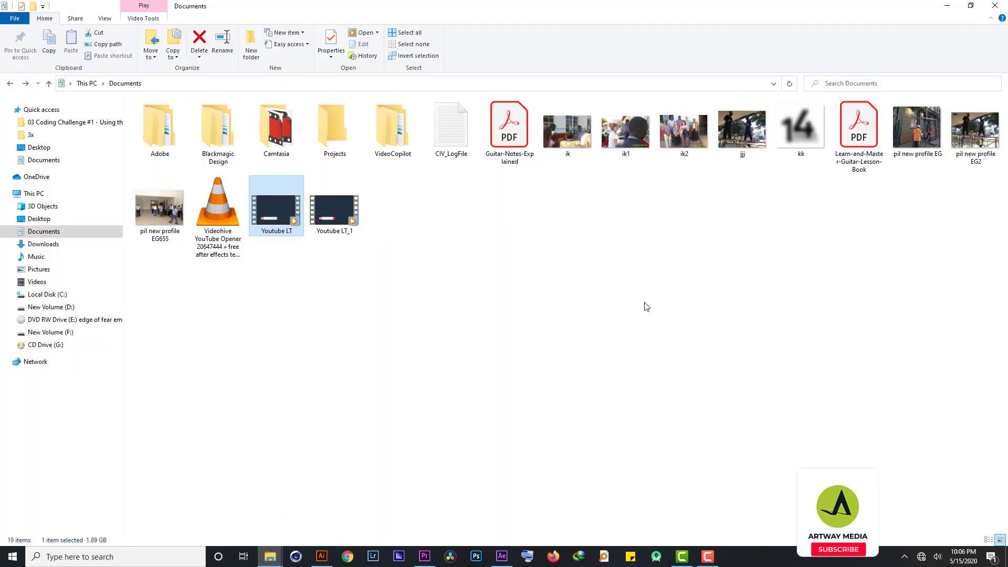
{"action": "left_click", "coordinate": [397, 217]}
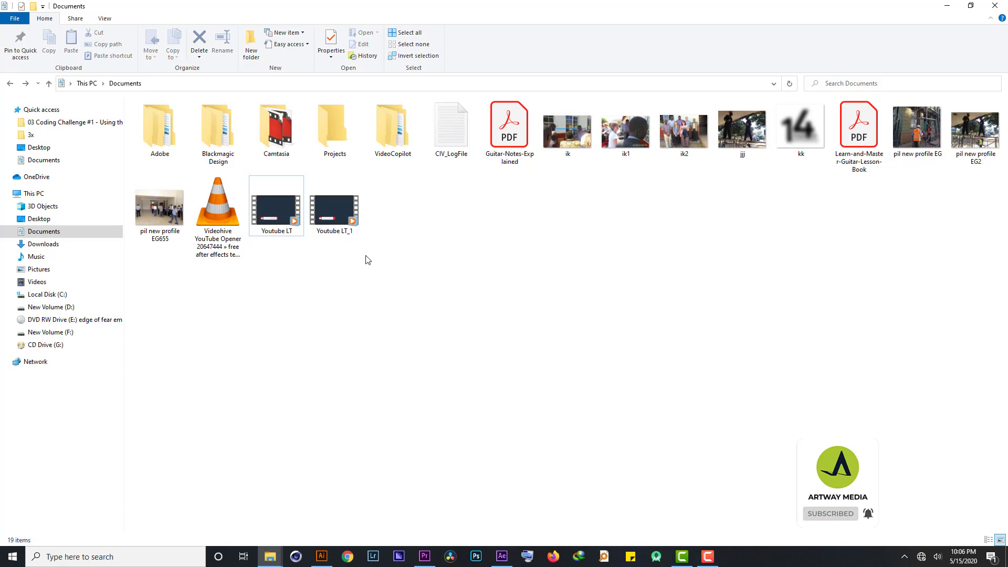
{"action": "left_click", "coordinate": [341, 231]}
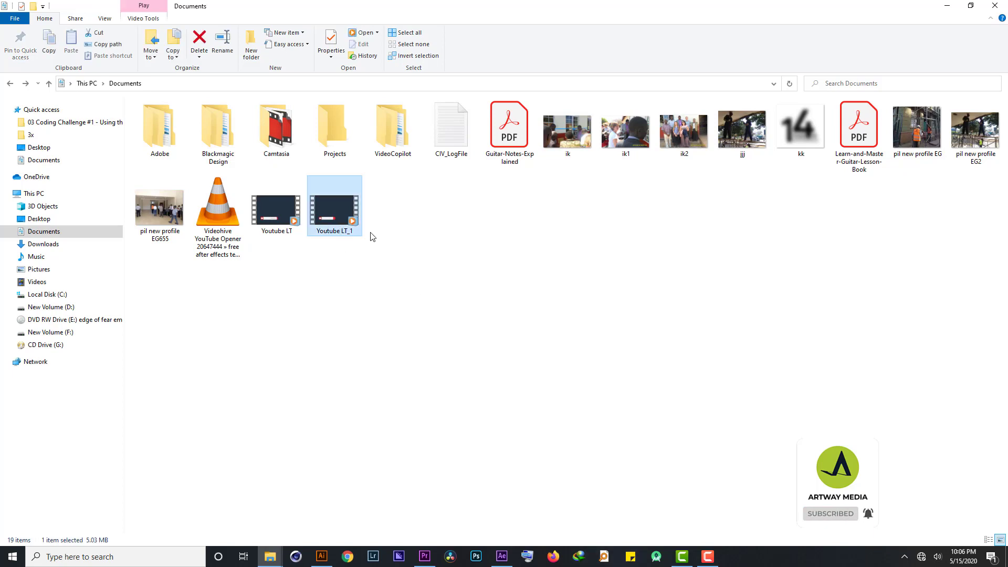
{"action": "left_click", "coordinate": [275, 222]}
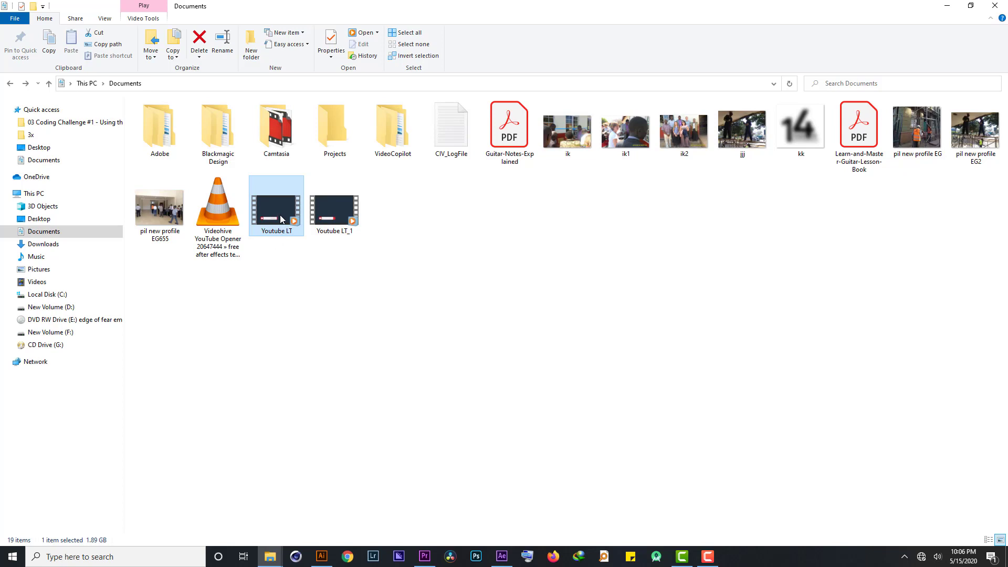
{"action": "right_click", "coordinate": [281, 214]}
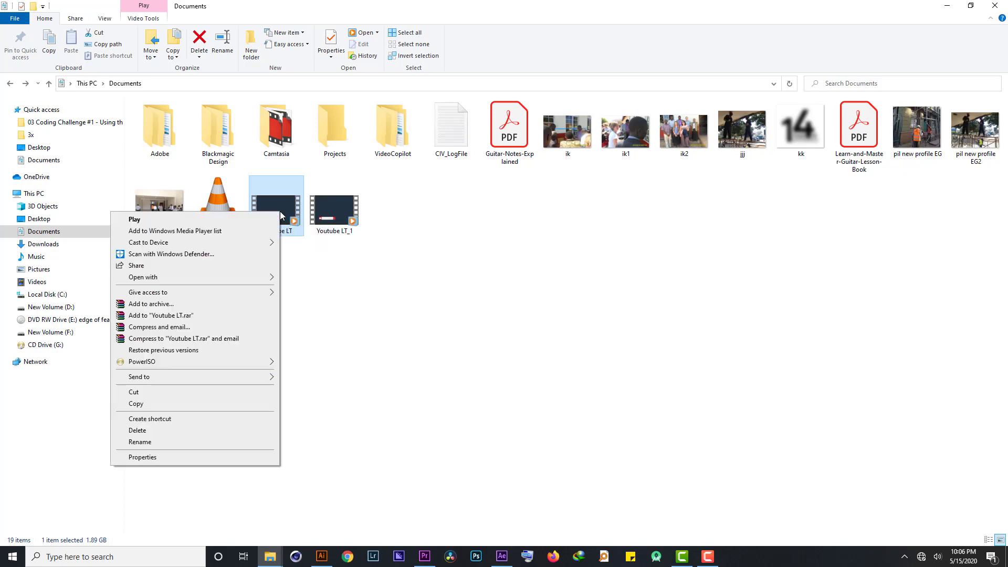
{"action": "left_click", "coordinate": [231, 458]}
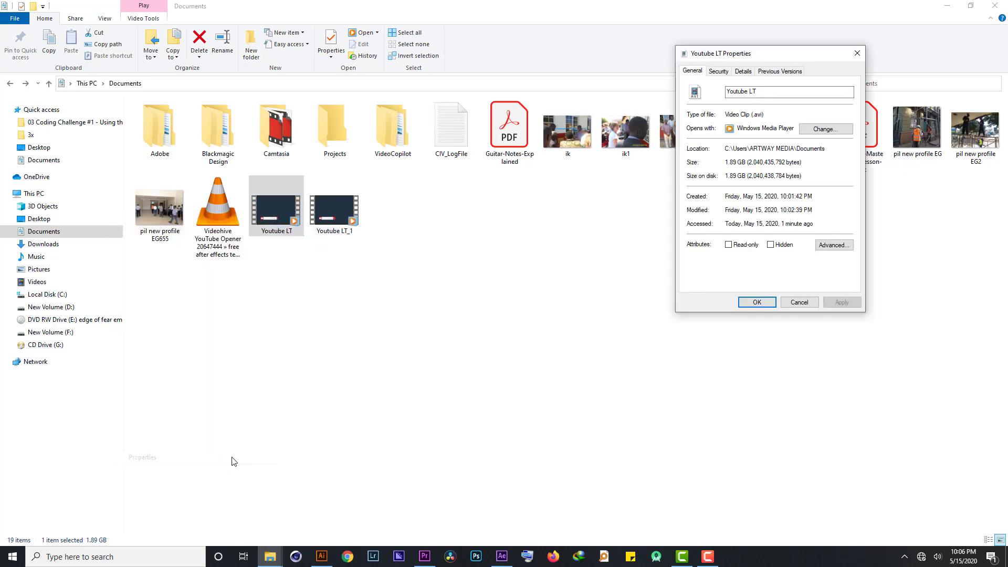
Open Youtube LT_1's Properties, move it aside, and minimize the Documents window.
{"action": "left_click", "coordinate": [321, 209]}
{"action": "right_click", "coordinate": [321, 208]}
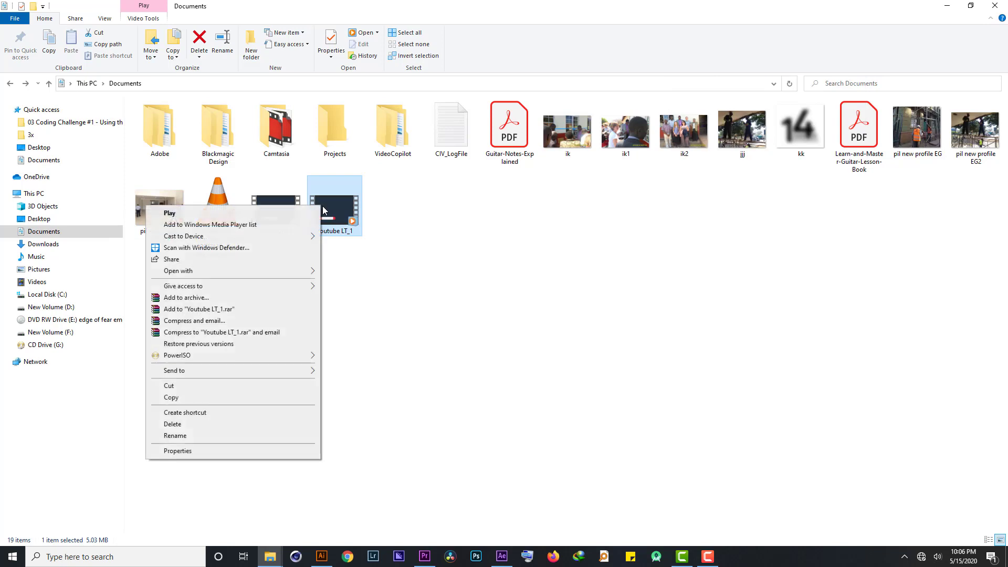
{"action": "left_click", "coordinate": [231, 454]}
{"action": "left_click_drag", "start_coordinate": [464, 212], "coordinate": [666, 111]}
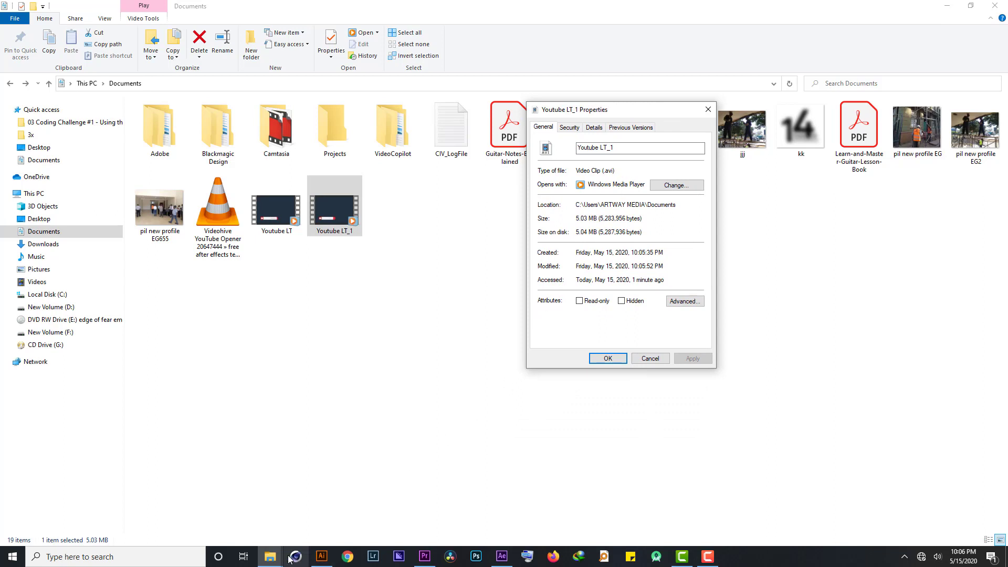
{"action": "left_click", "coordinate": [328, 223]}
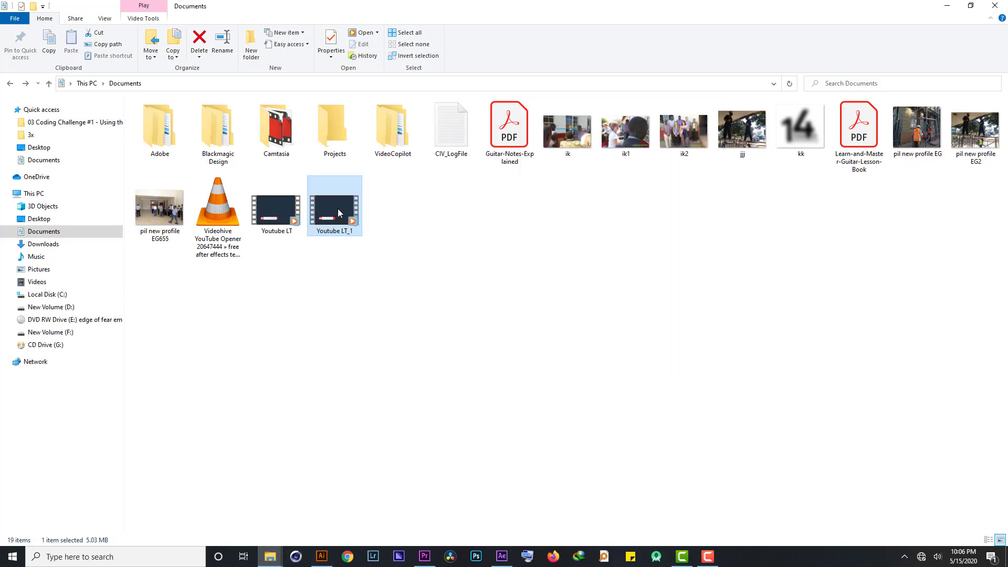
{"action": "left_click", "coordinate": [294, 216]}
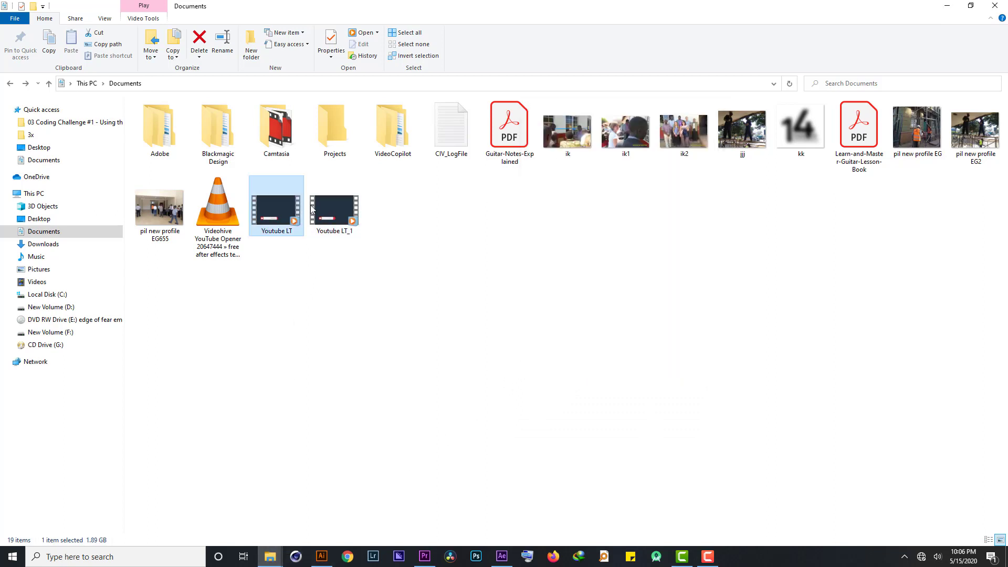
{"action": "left_click", "coordinate": [944, 8]}
{"action": "left_click_drag", "start_coordinate": [645, 116], "coordinate": [586, 57]}
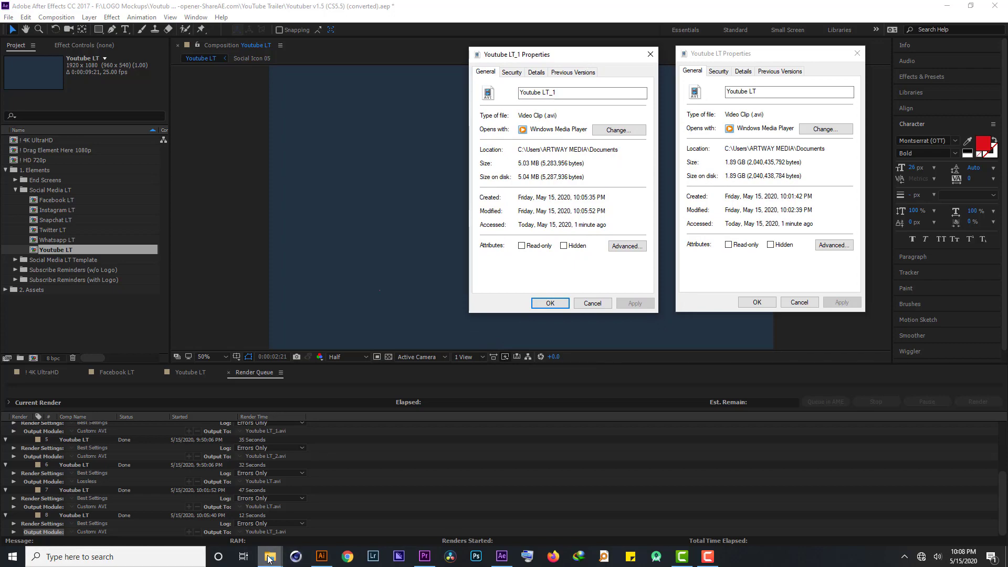
Move Youtube LT_1's Properties left and Youtube LT's right, then bring up Premiere Pro.
{"action": "left_click", "coordinate": [277, 557]}
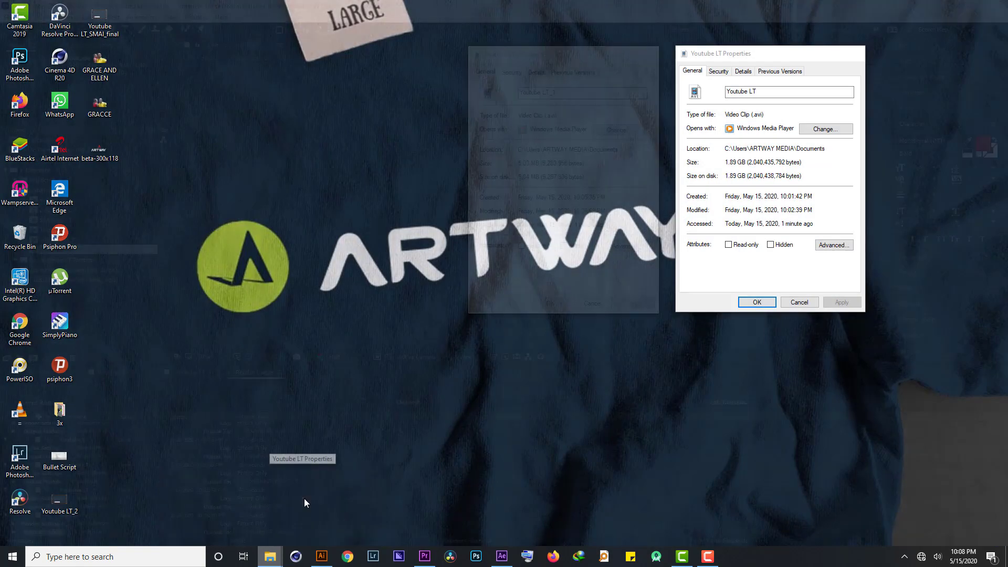
{"action": "left_click", "coordinate": [303, 499]}
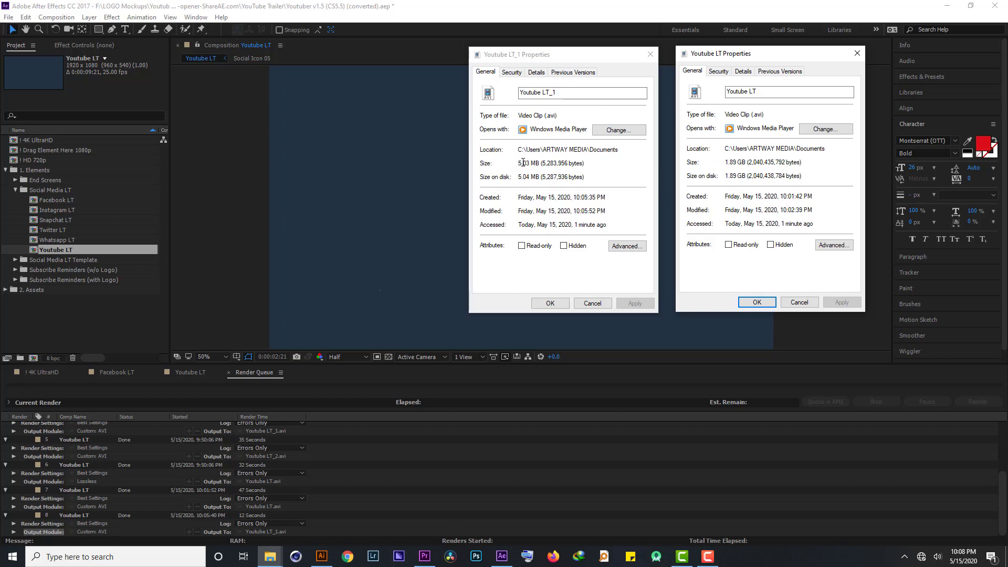
{"action": "left_click_drag", "start_coordinate": [559, 55], "coordinate": [308, 53]}
{"action": "left_click_drag", "start_coordinate": [750, 55], "coordinate": [812, 60]}
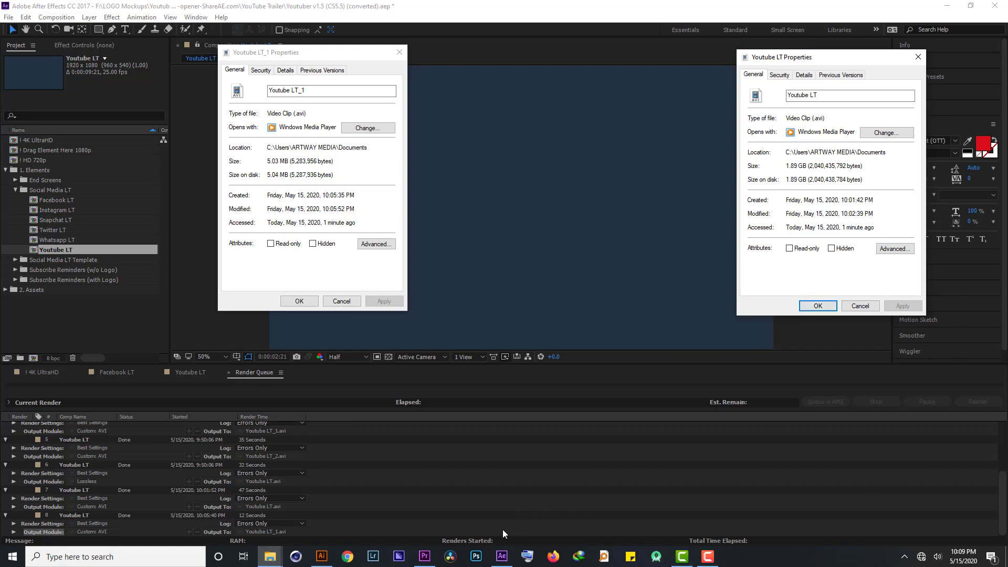
{"action": "left_click", "coordinate": [424, 557]}
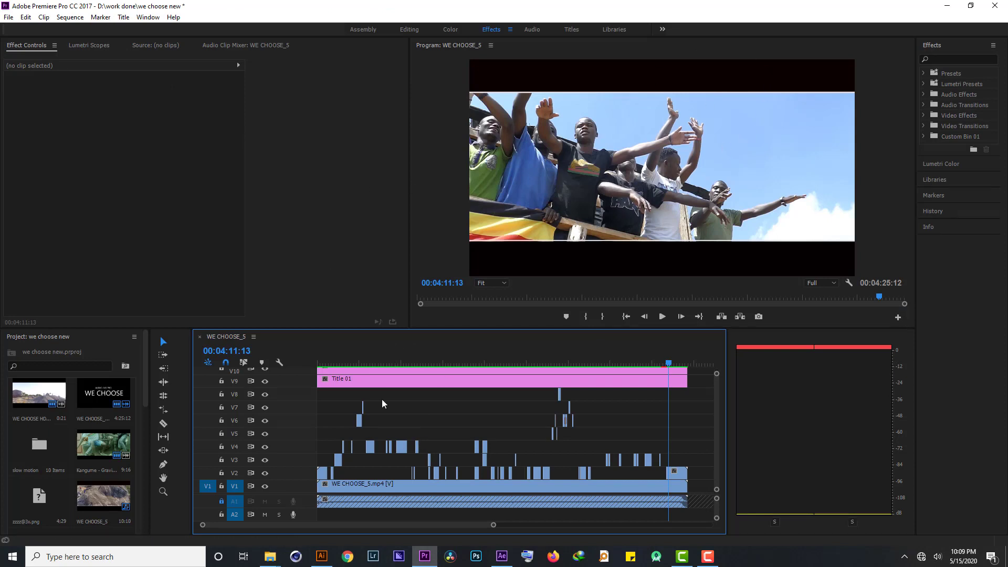
Drag Youtube LT_1.avi from Documents onto track V6 and play the WE CHOOSE_5 sequence.
{"action": "left_click", "coordinate": [947, 6]}
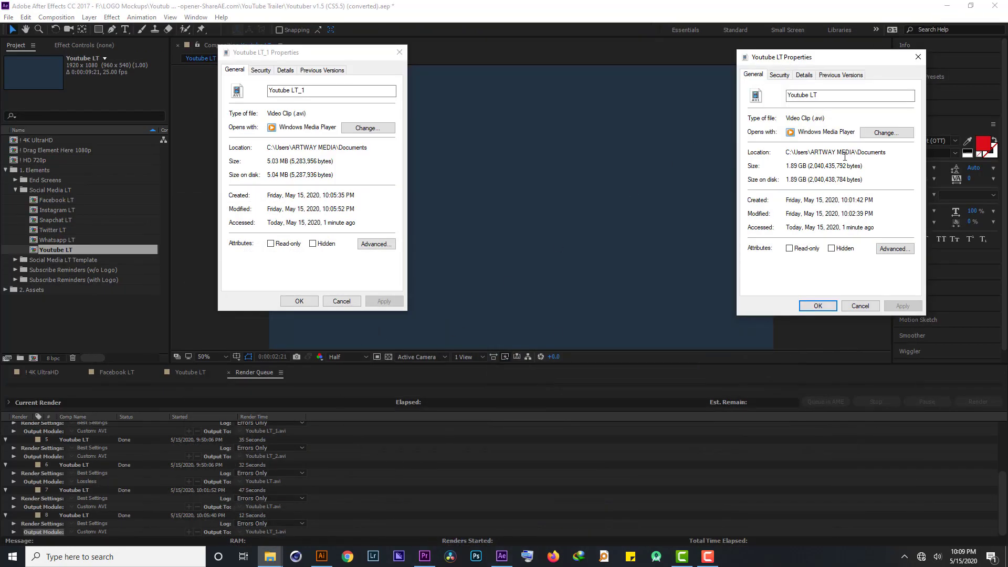
{"action": "left_click", "coordinate": [270, 557]}
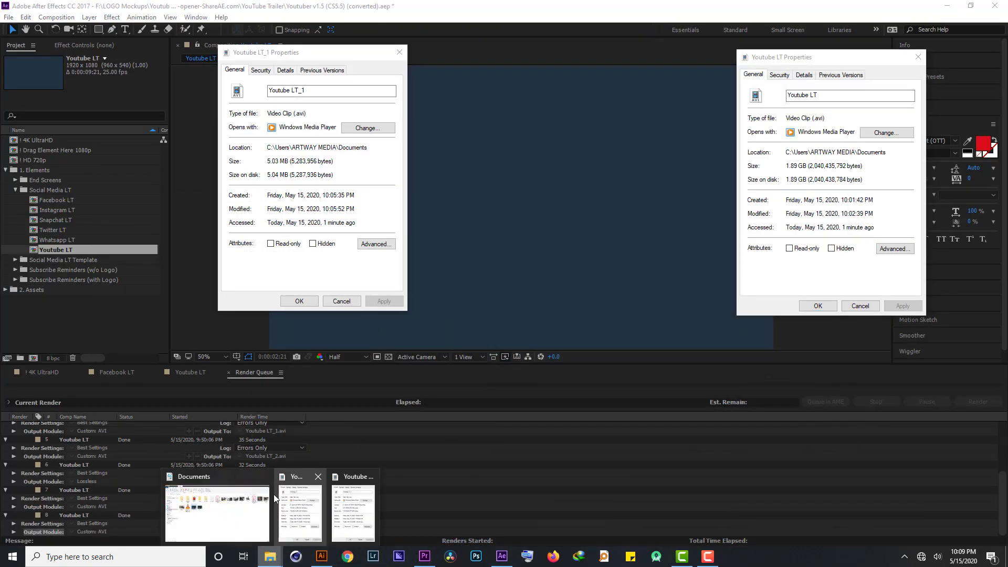
{"action": "left_click", "coordinate": [229, 508]}
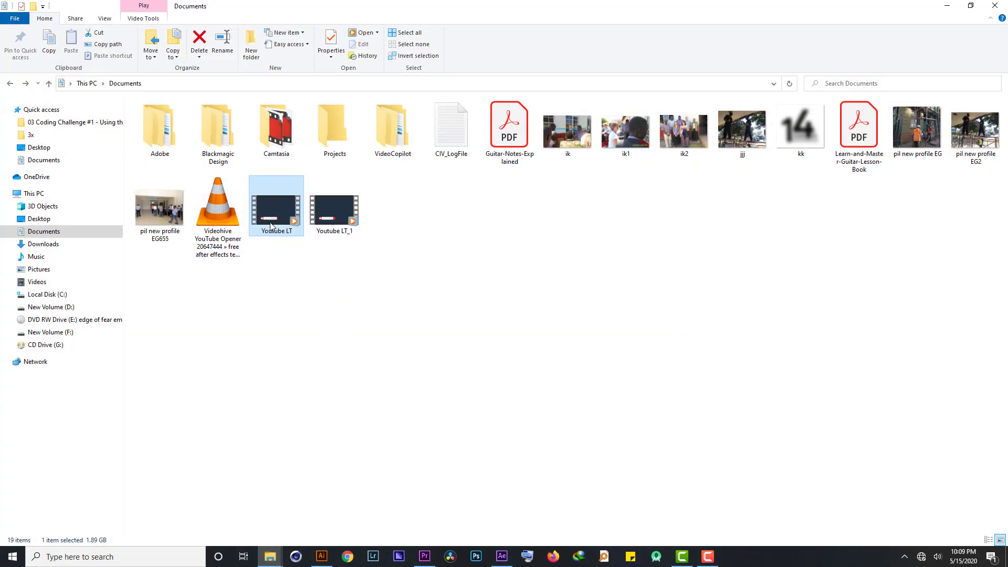
{"action": "left_click", "coordinate": [342, 215]}
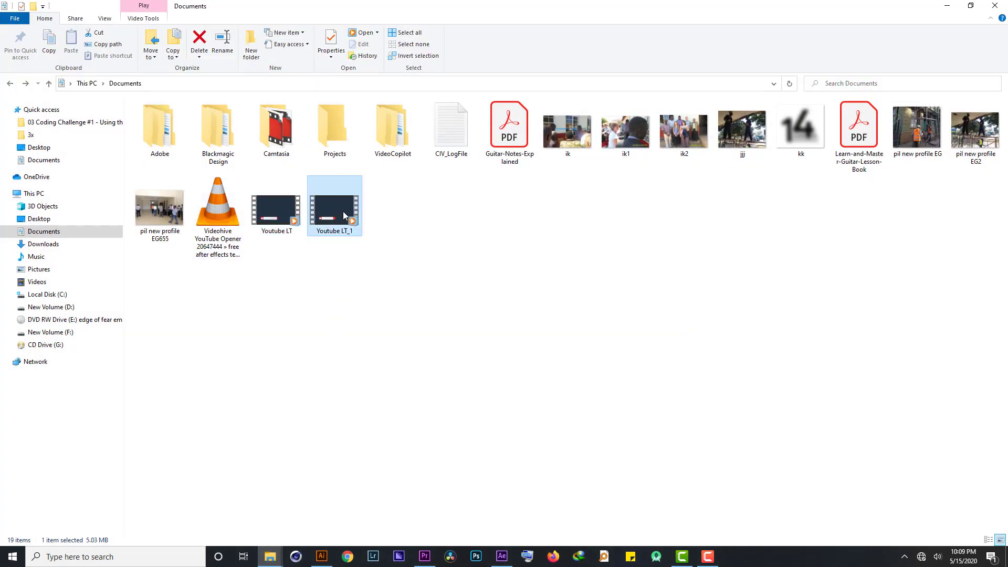
{"action": "left_click_drag", "start_coordinate": [340, 214], "coordinate": [672, 423]}
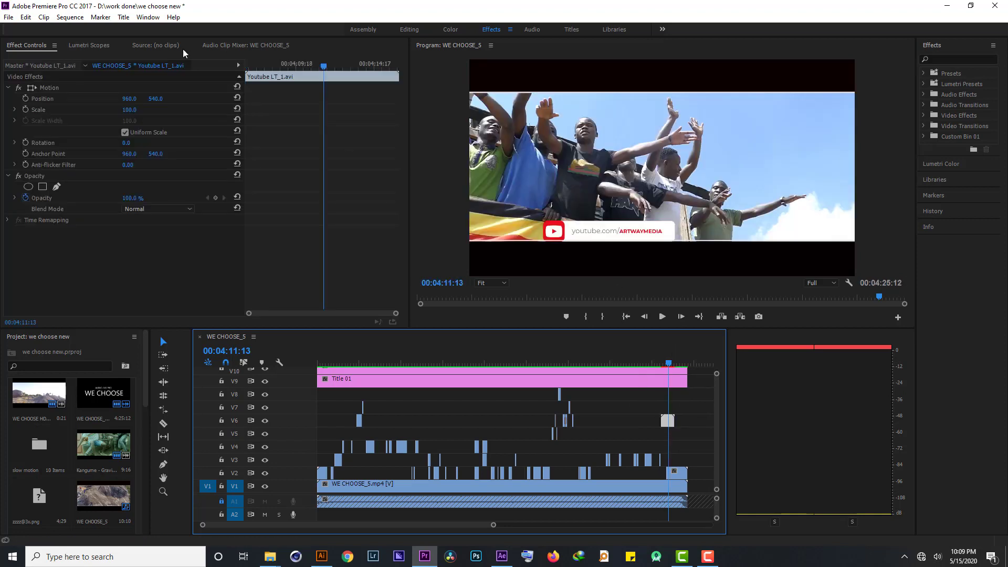
{"action": "key", "text": "d"}
{"action": "key", "text": "space"}
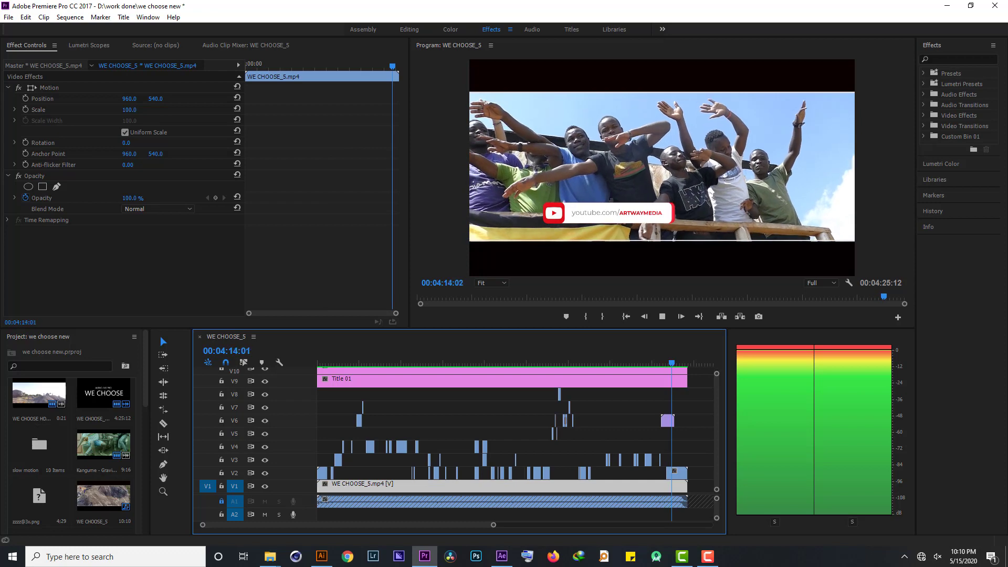